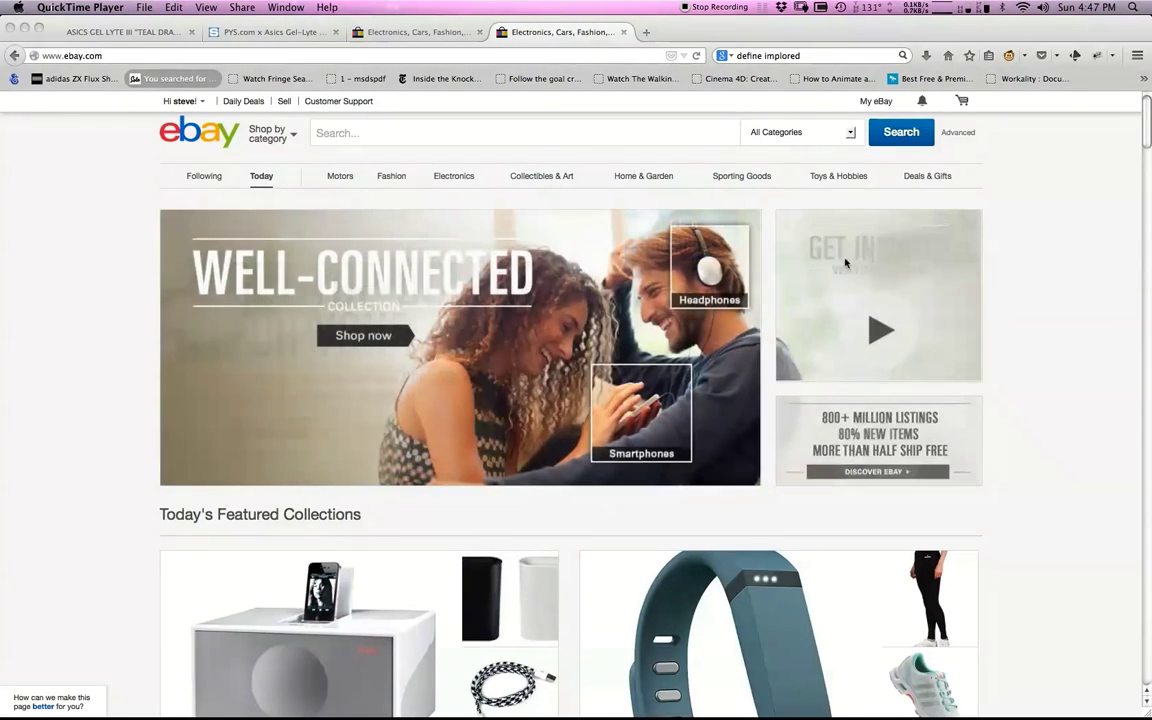
- Search for 'reebok insta pump fury' in Men's Shoes by typing 'reebok ins' and picking the suggestion
click(1130, 157)
scroll(1135, 150, down, 4)
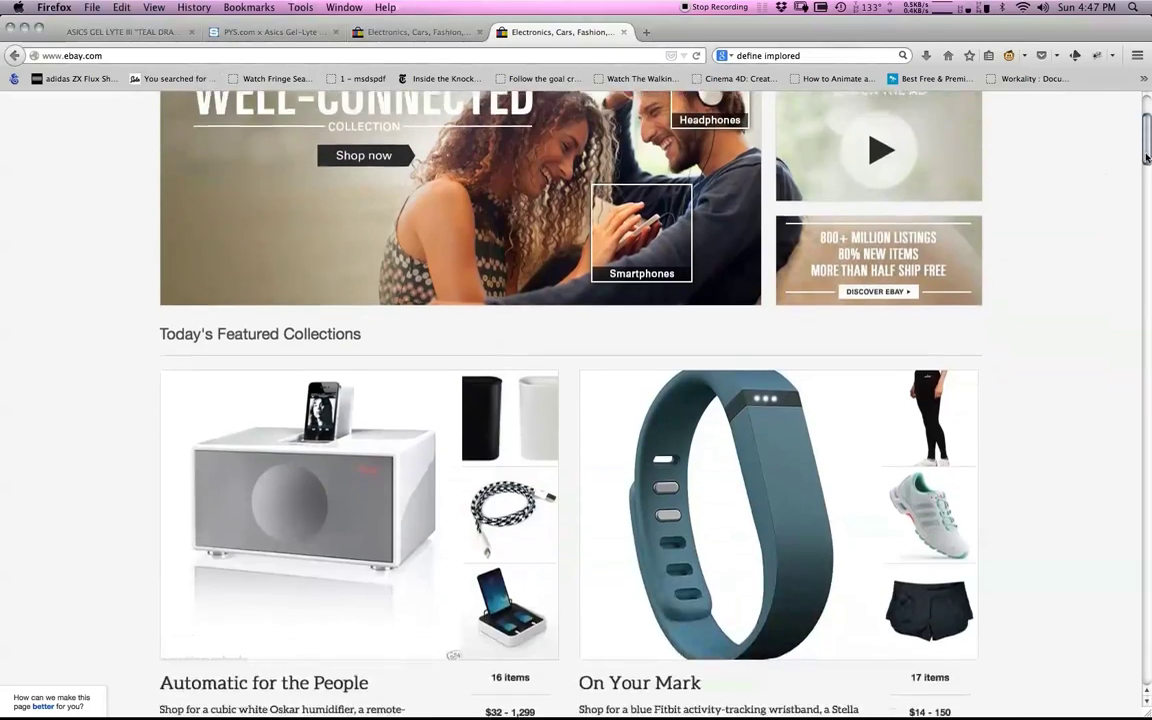
scroll(1146, 140, up, 4)
mouse_move(1146, 140)
mouse_down()
mouse_move(1146, 198)
mouse_move(1142, 130)
mouse_up()
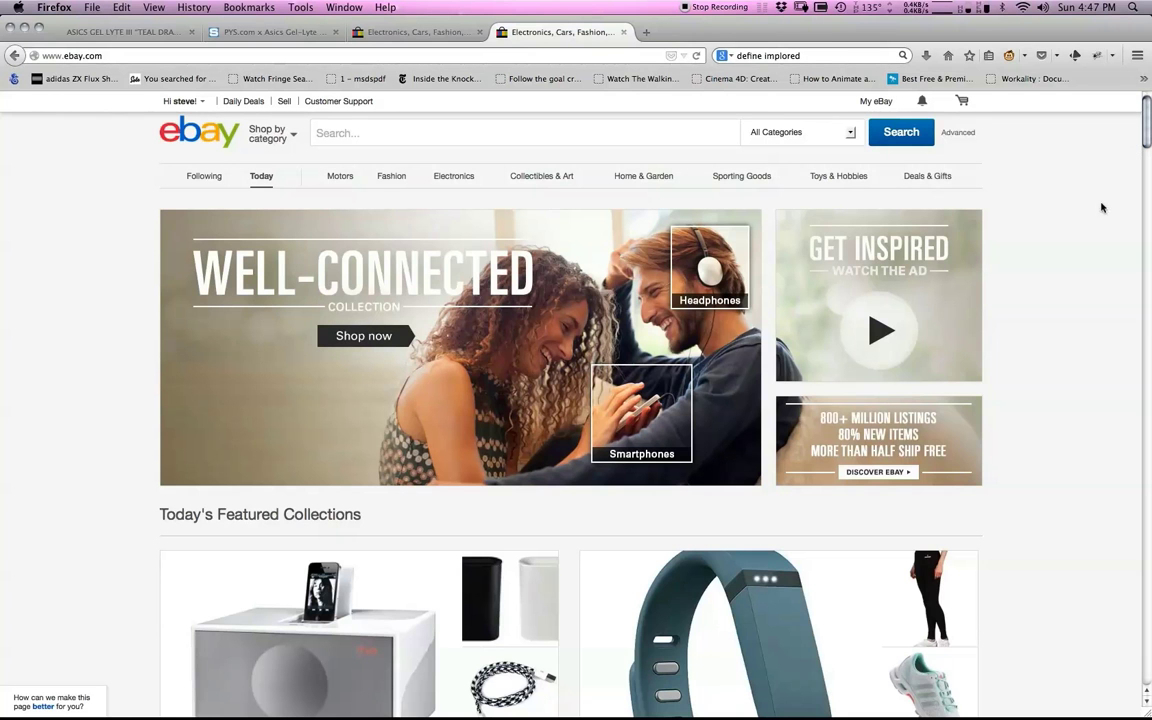
drag(1141, 146, 1136, 276)
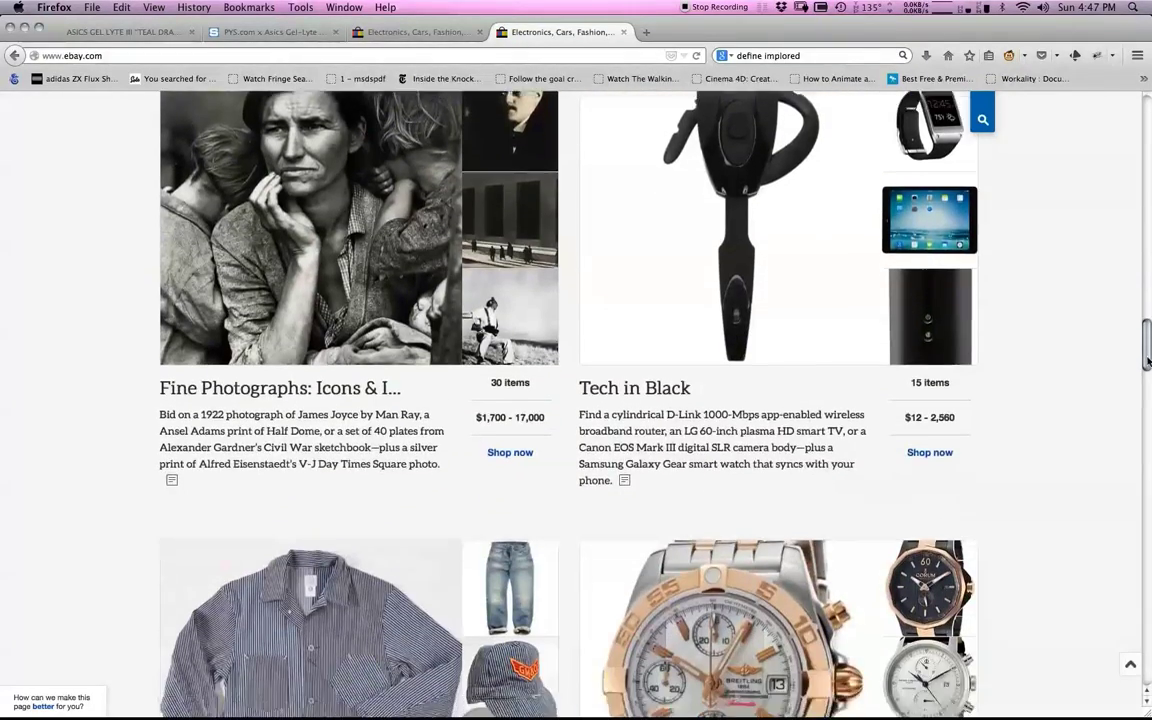
scroll(1147, 392, down, 1)
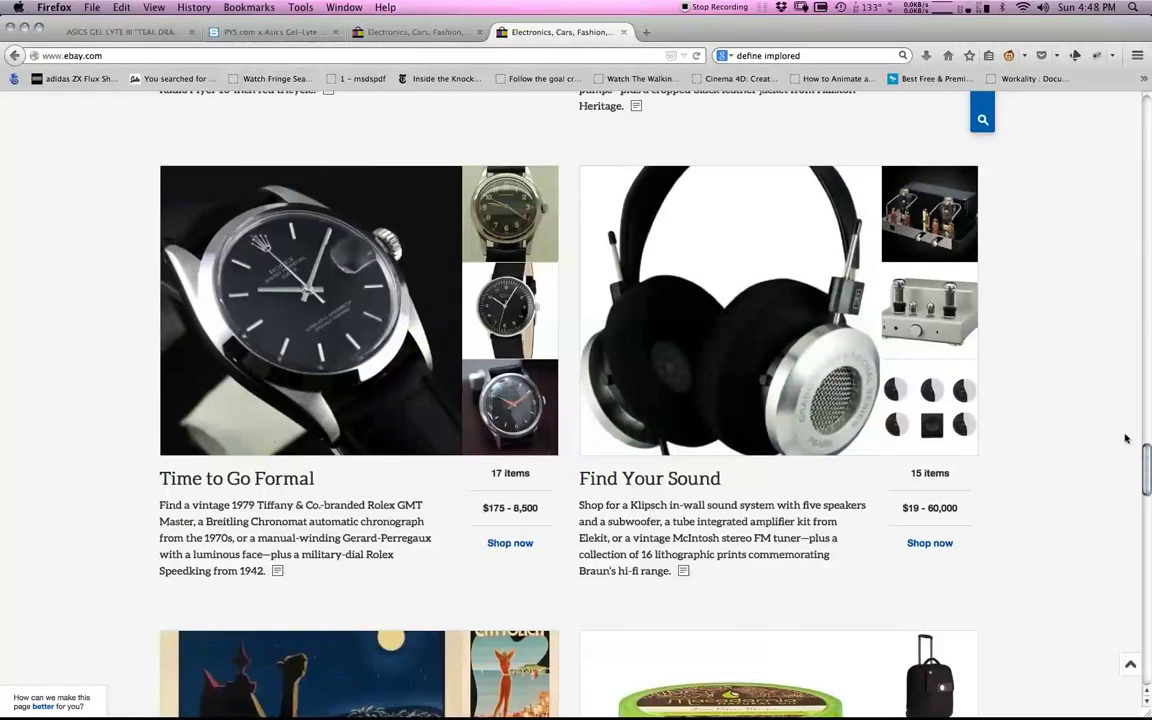
mouse_move(1145, 458)
mouse_down()
mouse_move(1142, 484)
mouse_move(1135, 457)
mouse_up()
scroll(1131, 408, up, 15)
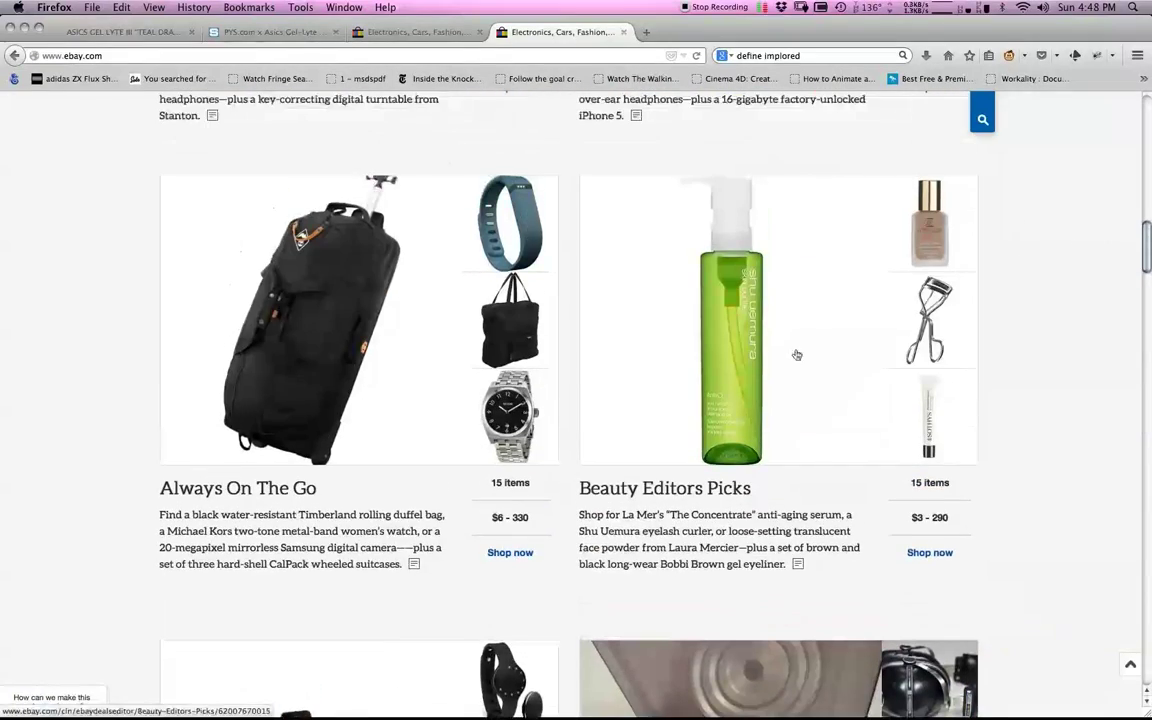
scroll(1135, 230, up, 7)
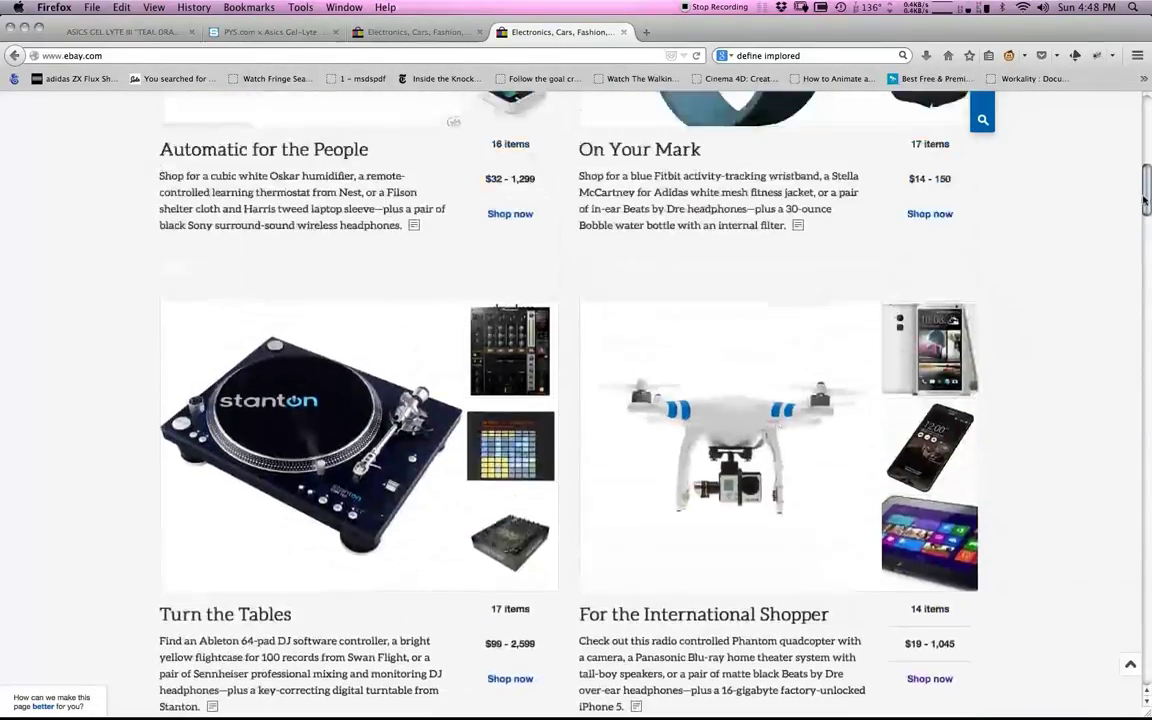
scroll(1145, 192, up, 10)
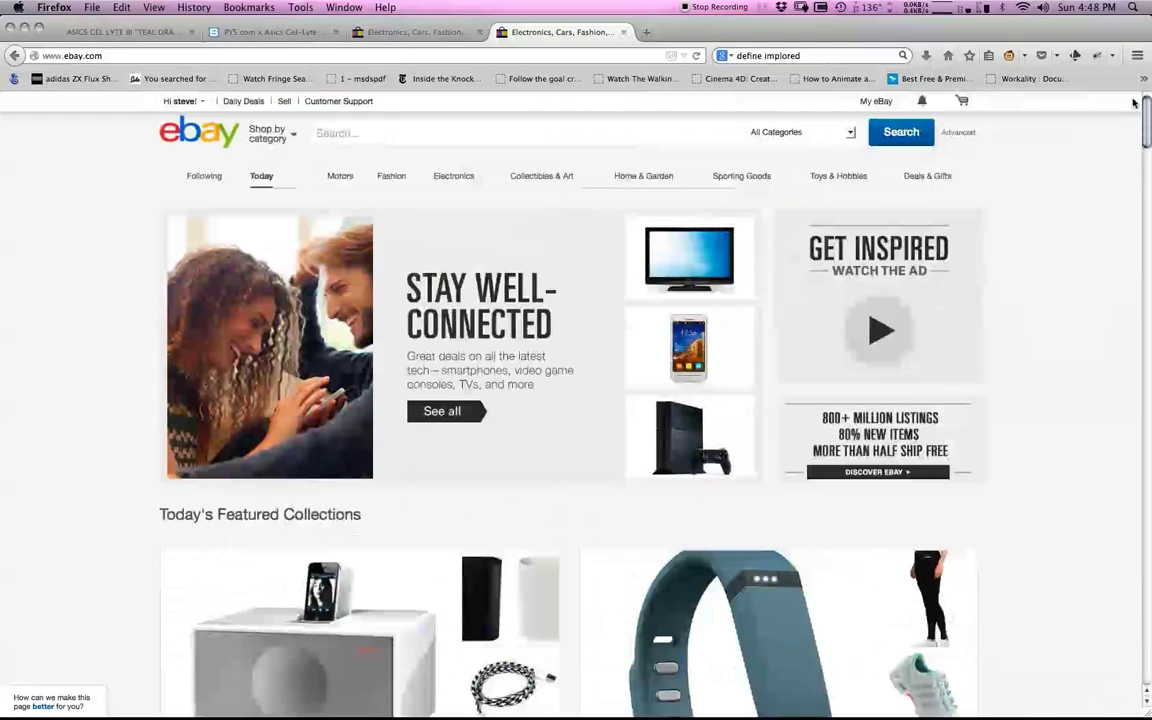
mouse_move(391, 190)
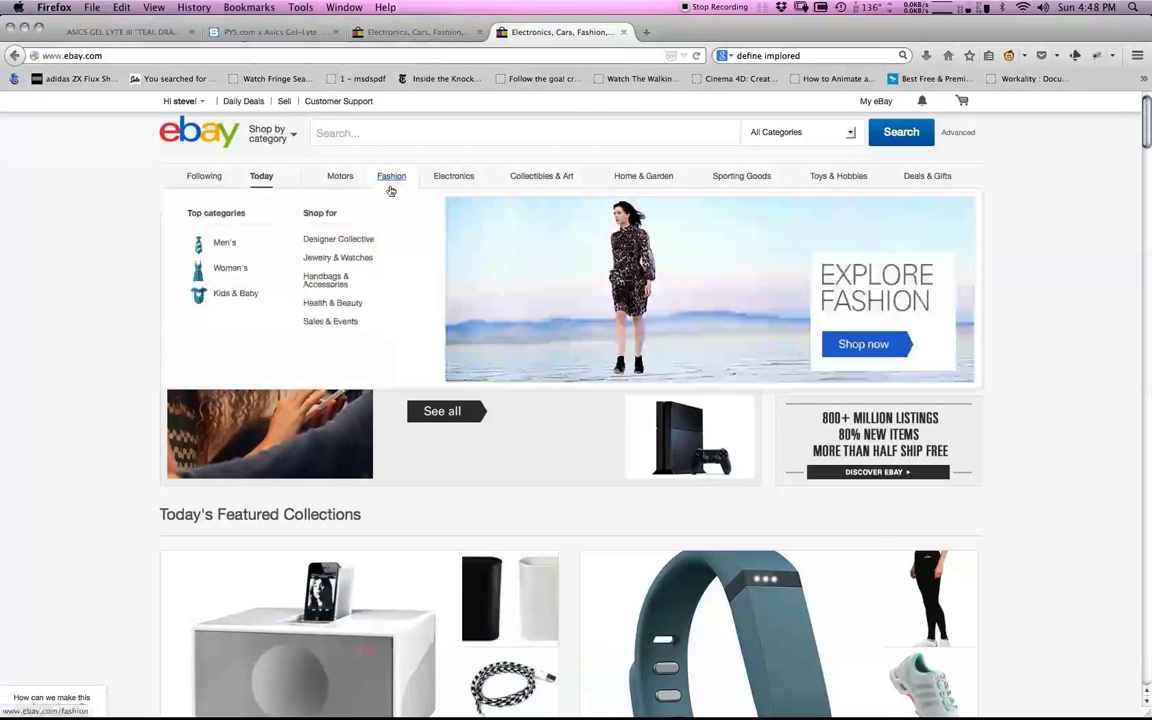
click(349, 136)
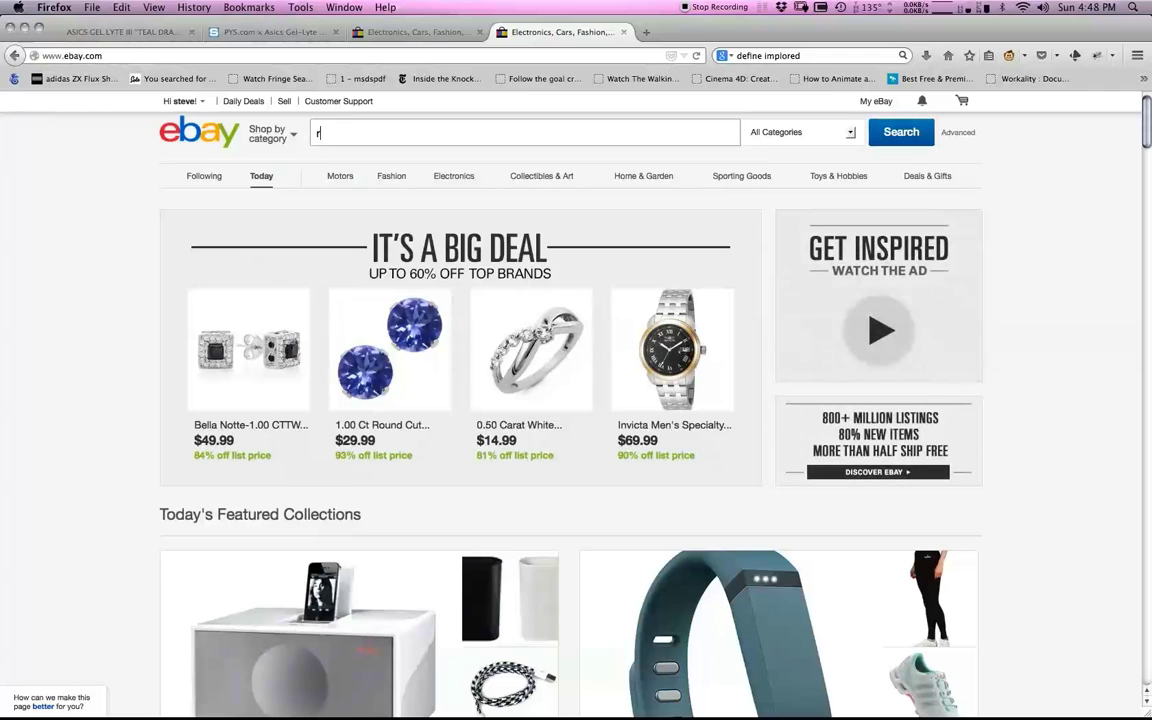
text(reebok)
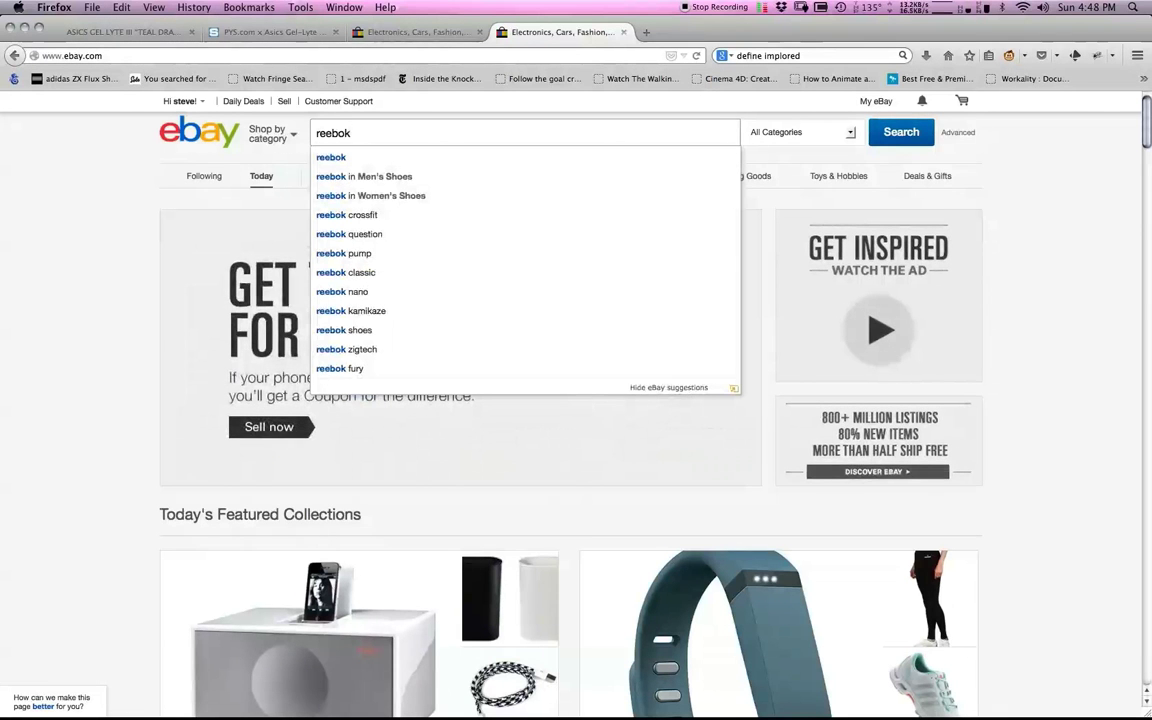
text( ins)
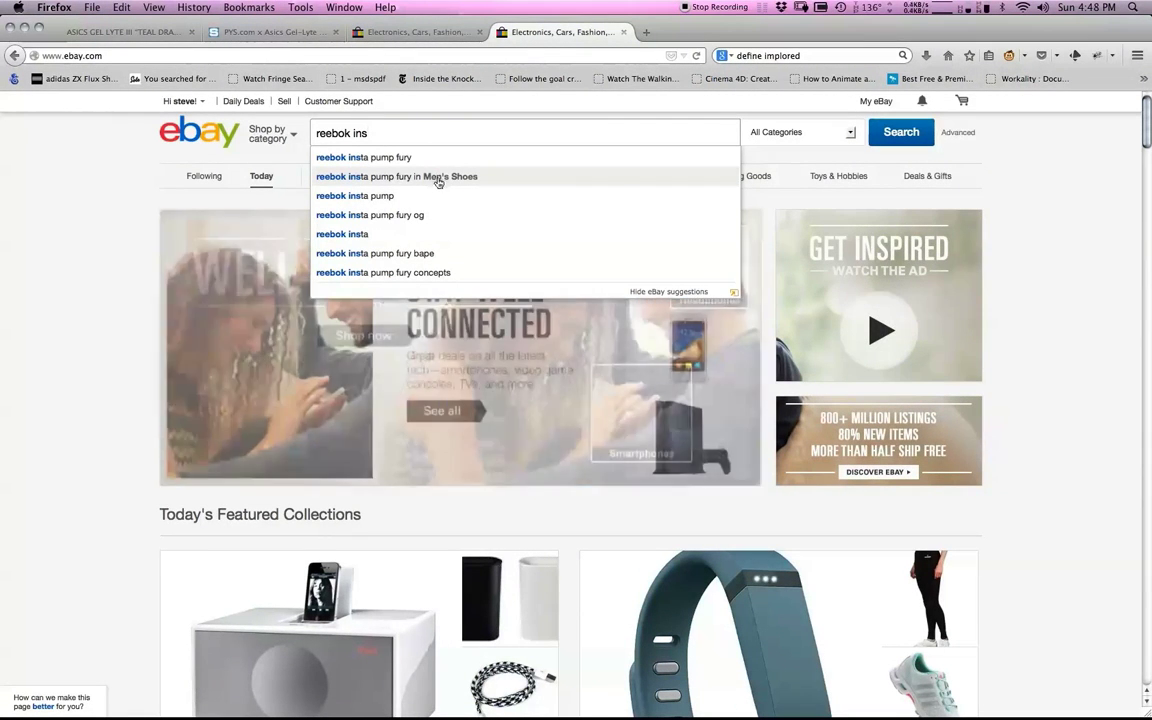
click(438, 178)
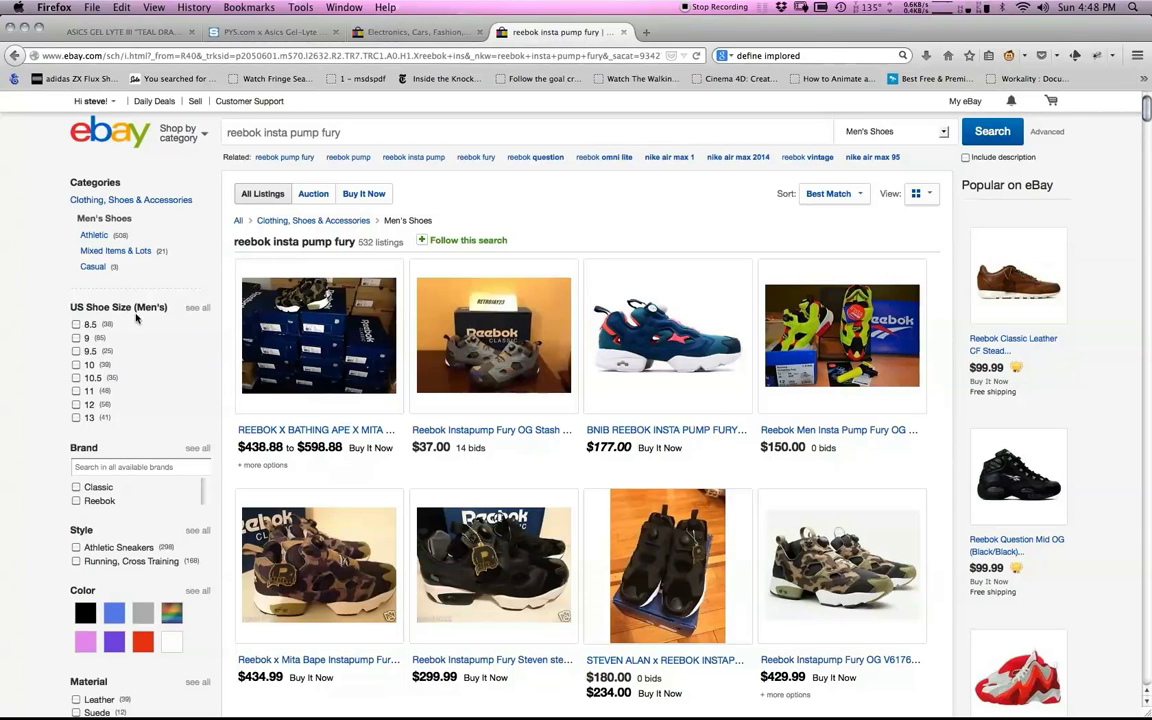
- Follow the reebok insta pump fury search filtered to men's sizes 10.5 and 11, then go home
click(208, 312)
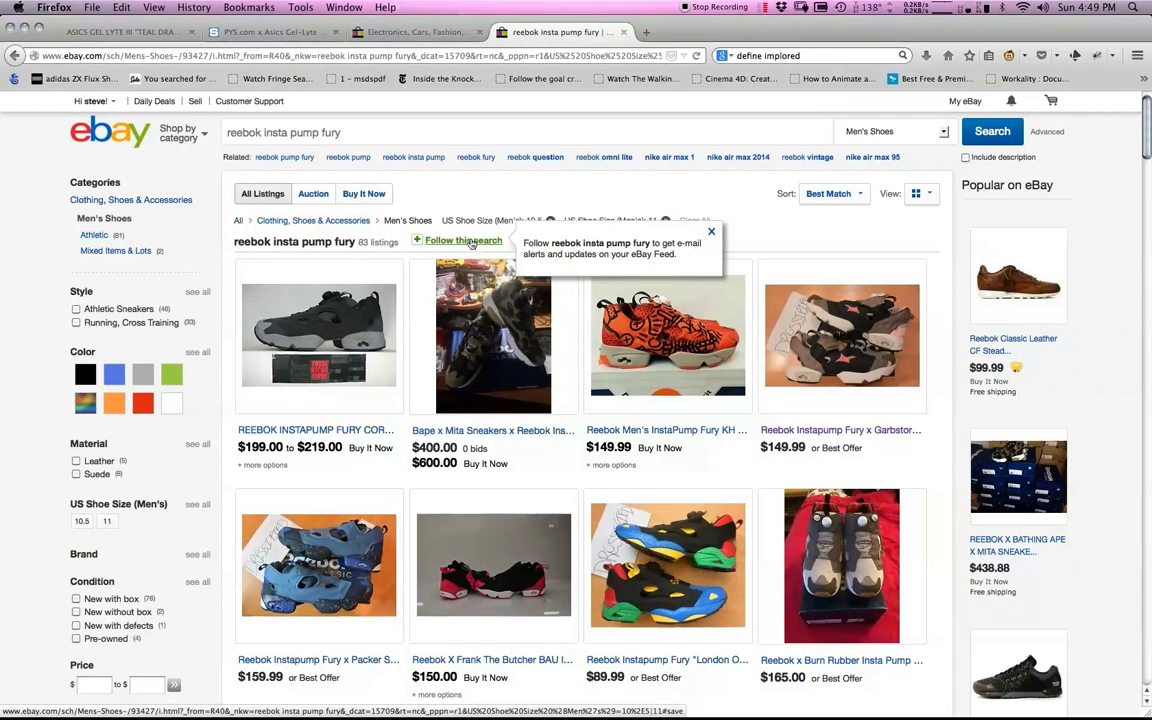
click(473, 241)
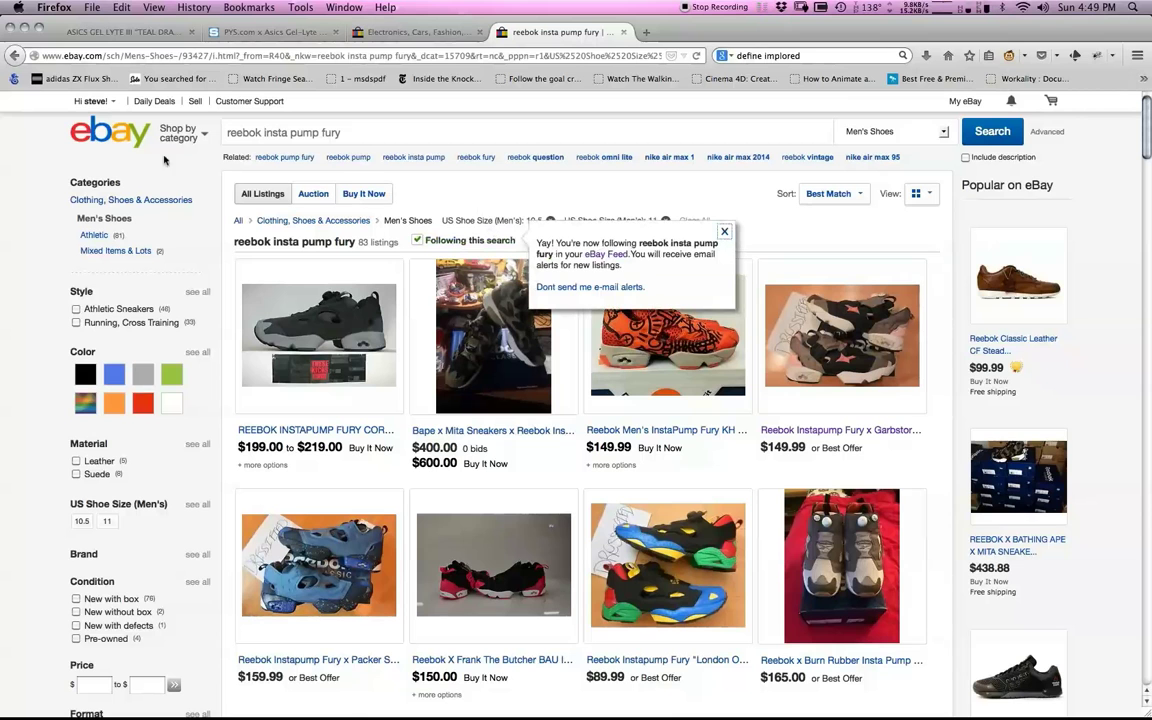
click(113, 138)
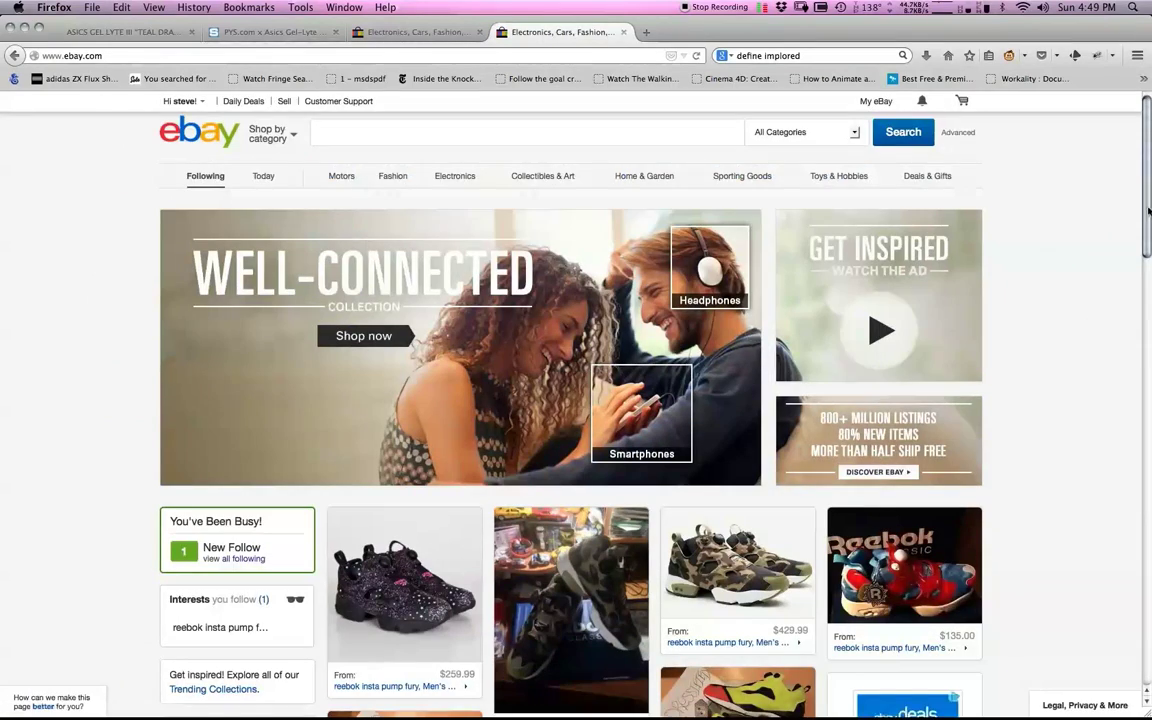
scroll(1148, 248, down, 2)
drag(1148, 248, 1139, 148)
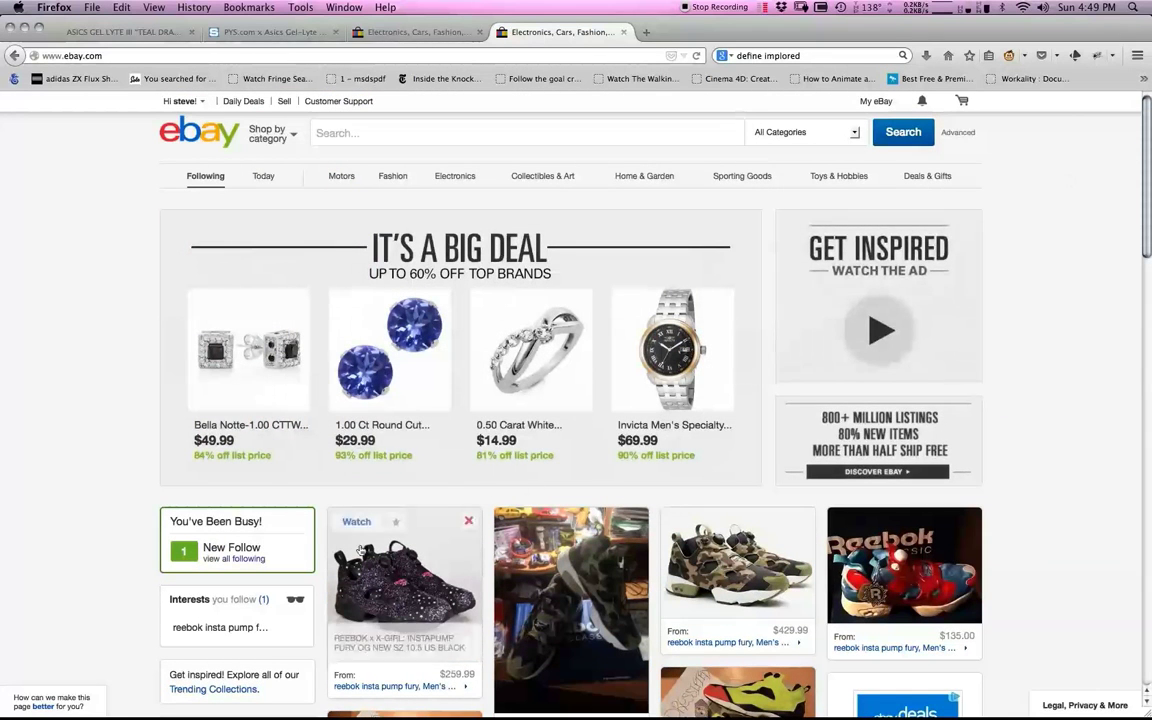
click(375, 125)
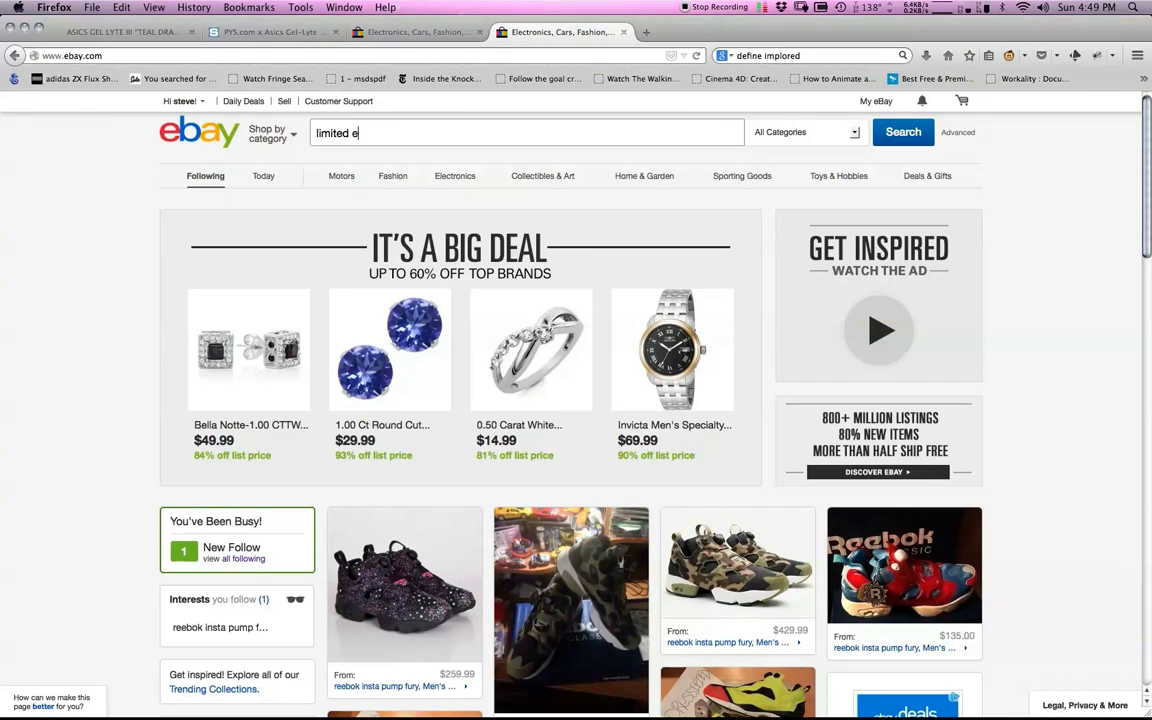
- Search 'limited edition shoes', follow the size-11 filtered results, and return to the homepage
text(limited edition shoes)
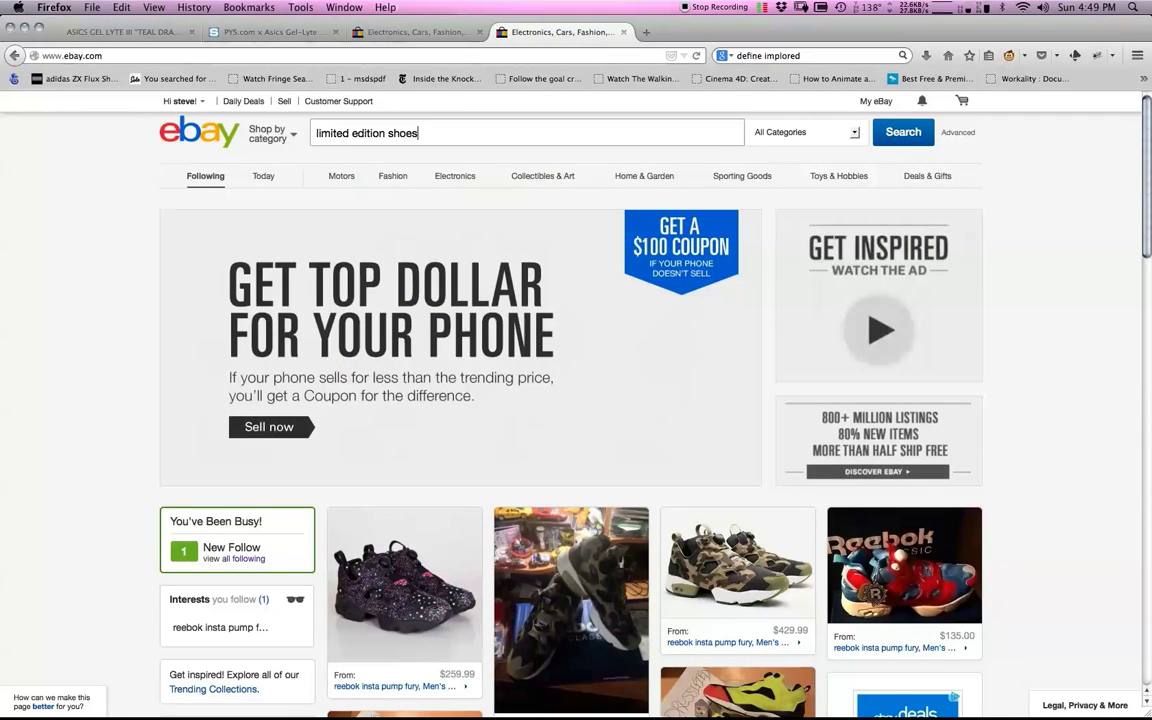
key(Return)
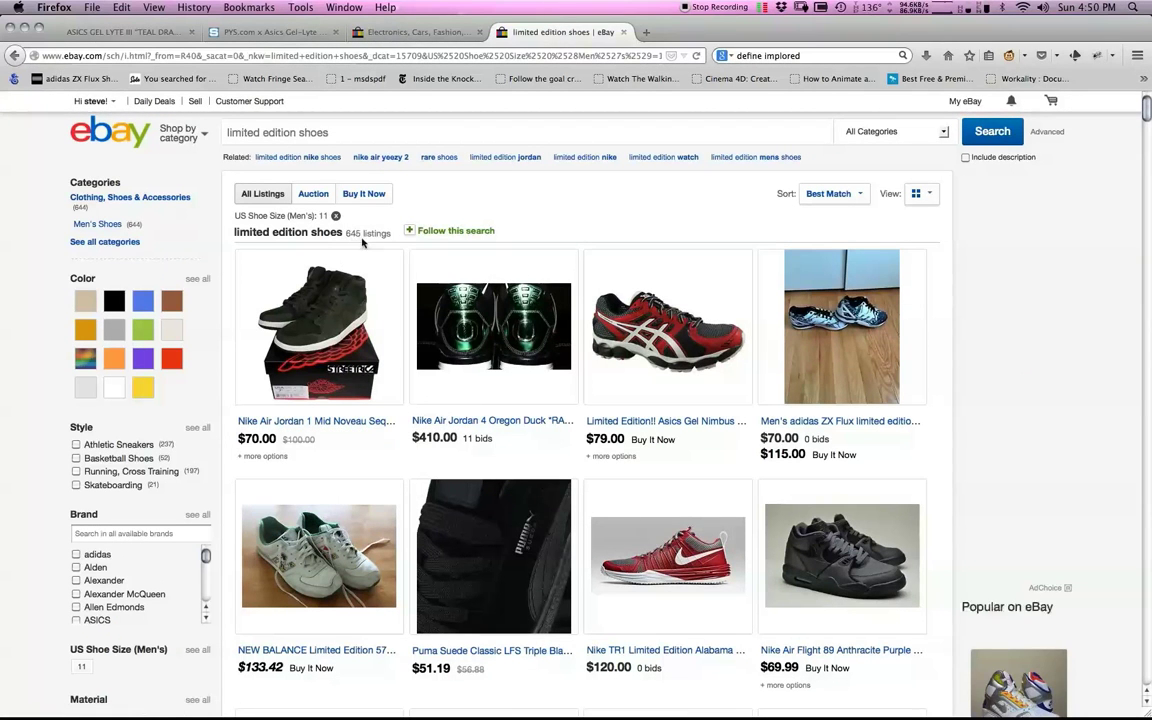
mouse_move(360, 330)
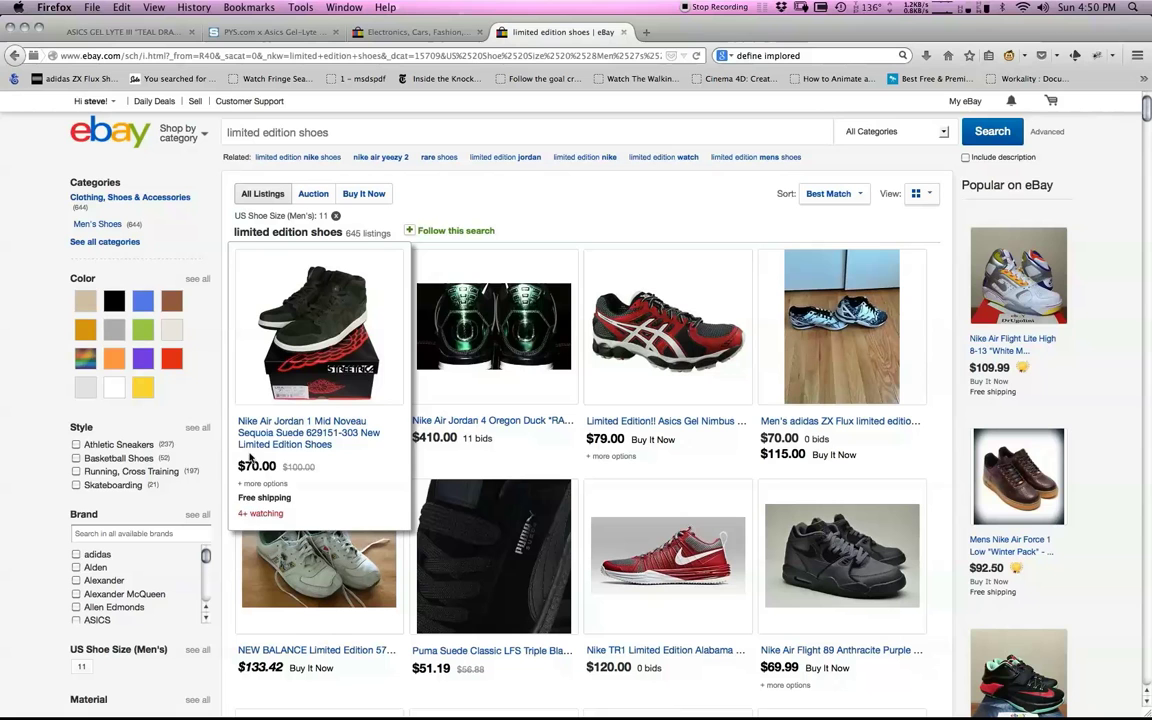
mouse_move(481, 430)
mouse_move(287, 432)
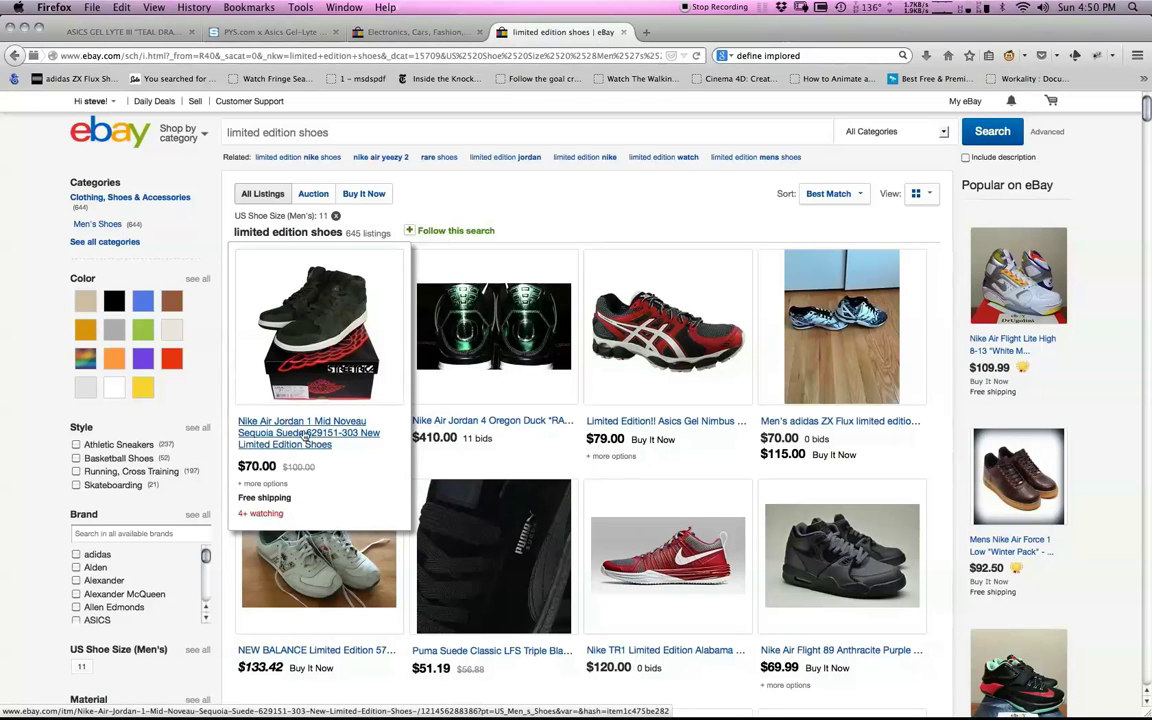
mouse_move(575, 299)
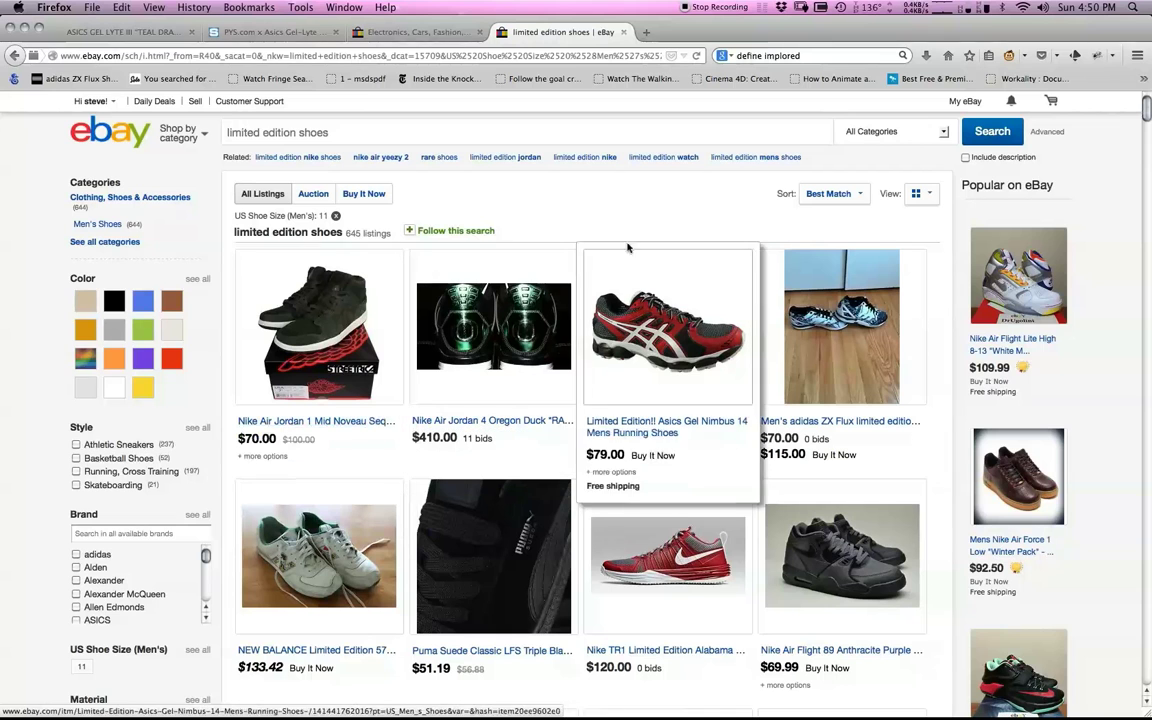
mouse_move(458, 233)
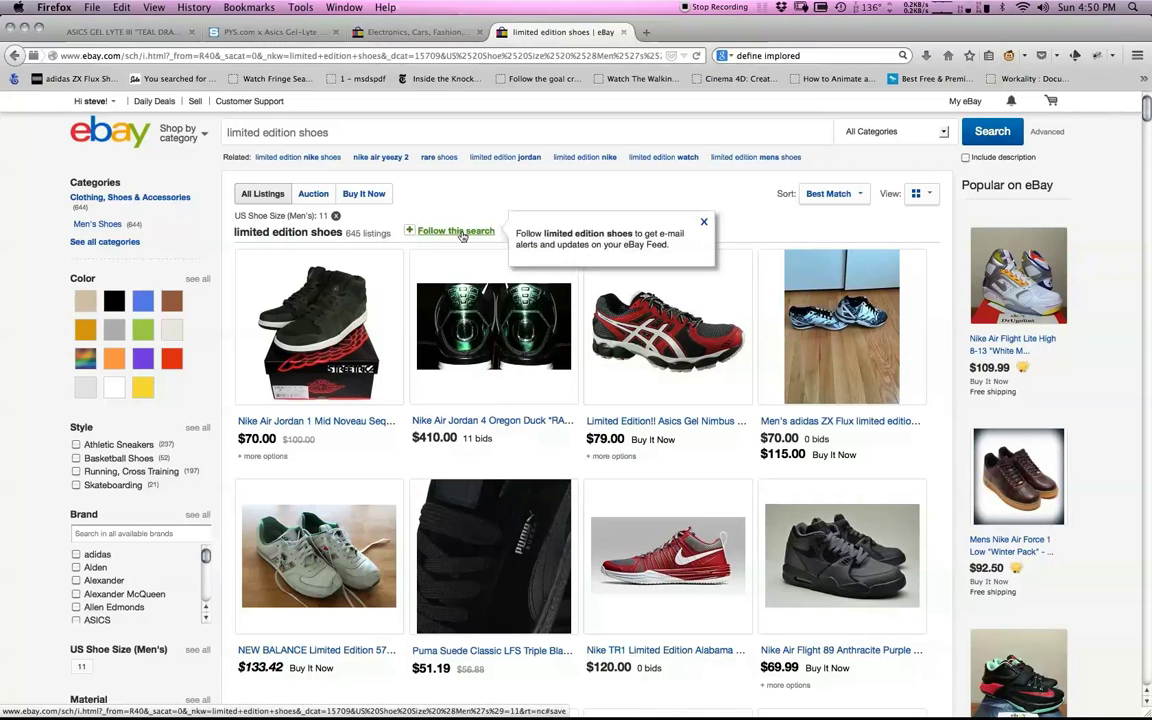
click(464, 234)
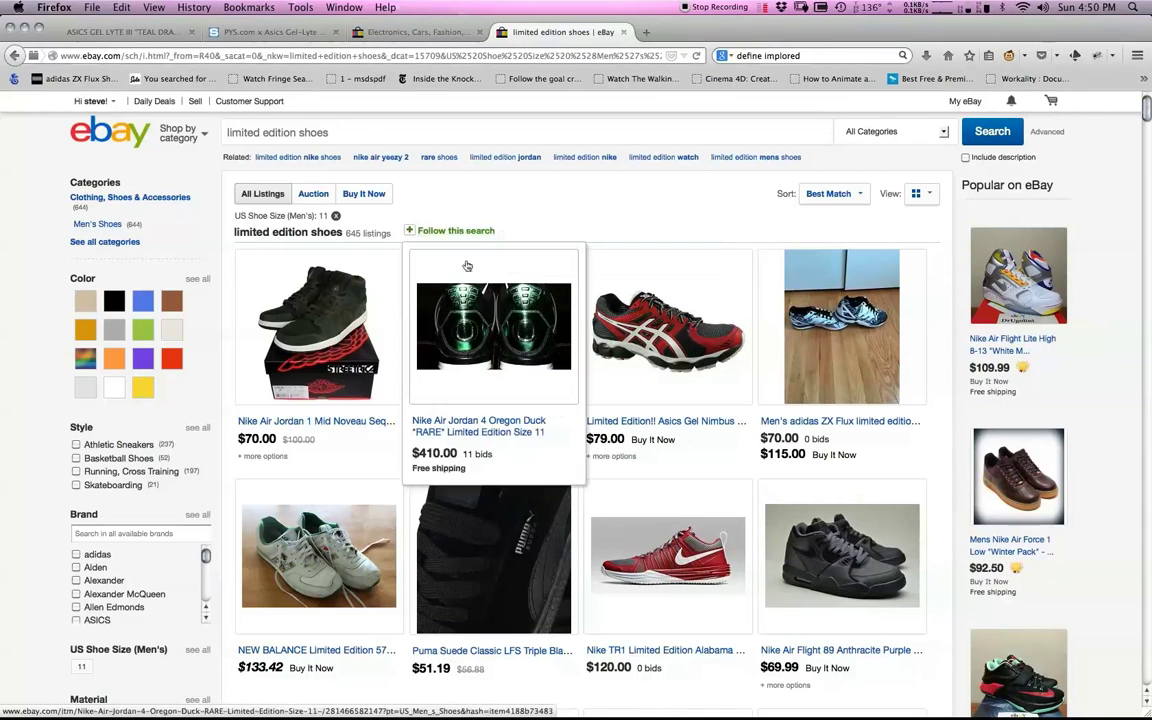
click(131, 144)
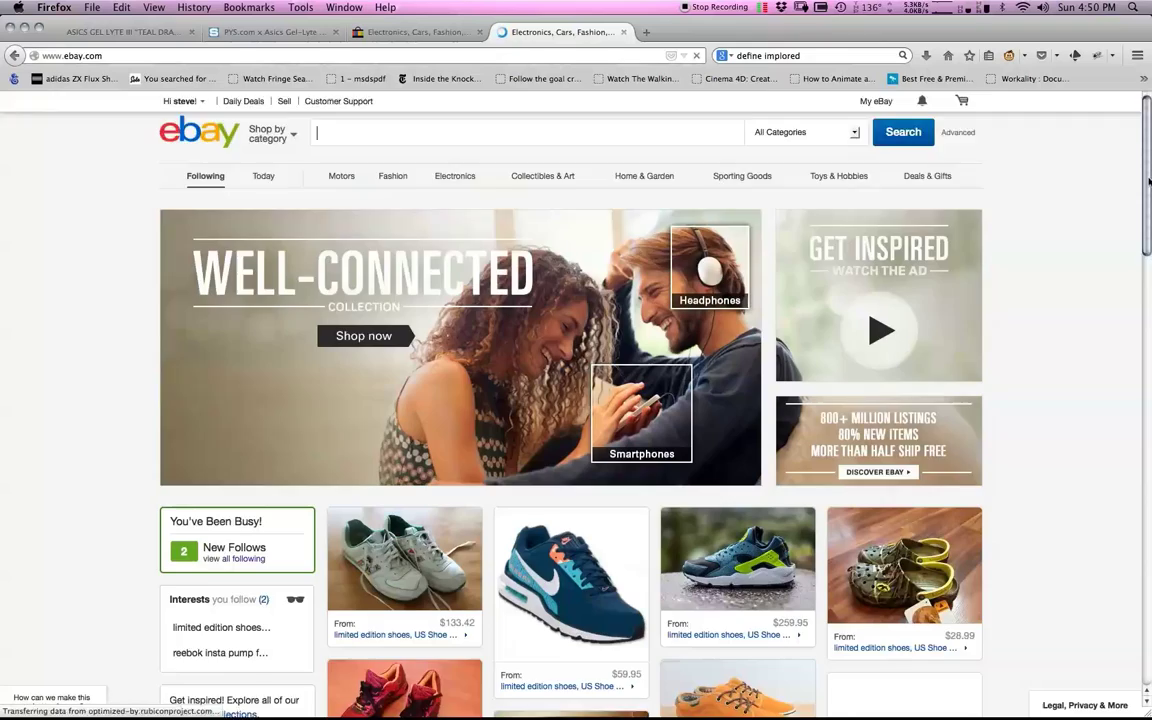
- Scroll through the home feed to review the limited edition shoes listings, then back up
scroll(1148, 234, down, 5)
drag(1148, 234, 1149, 348)
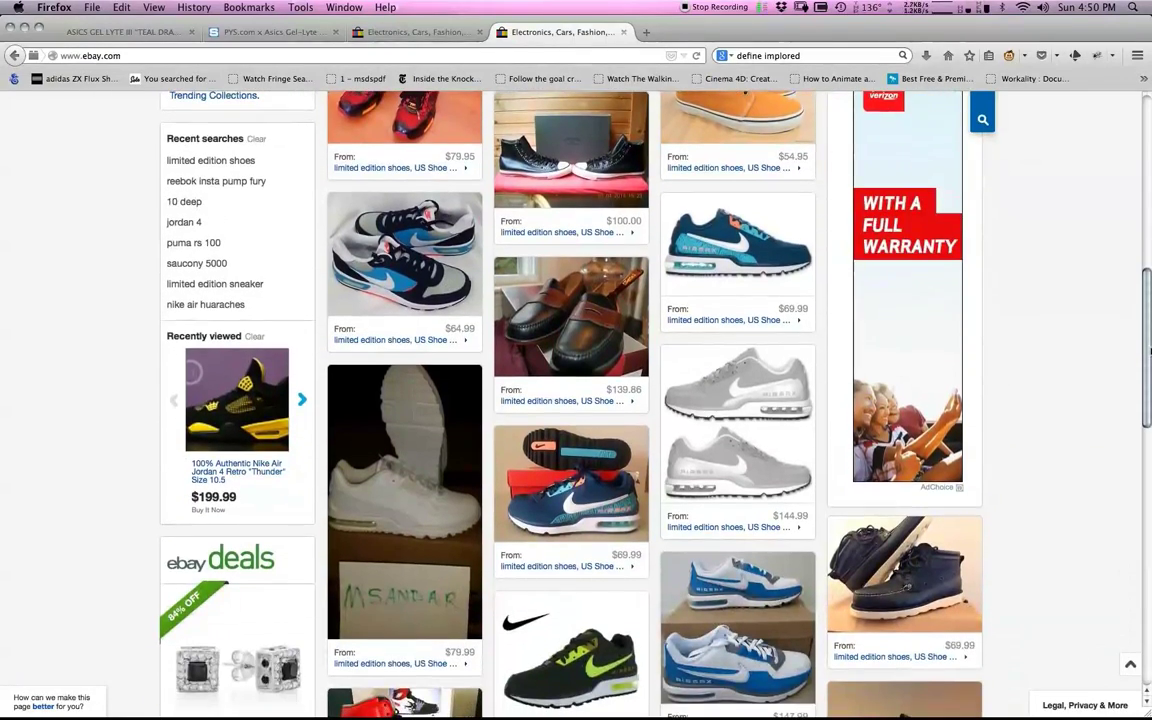
scroll(576, 400, down, 5)
scroll(576, 400, up, 2)
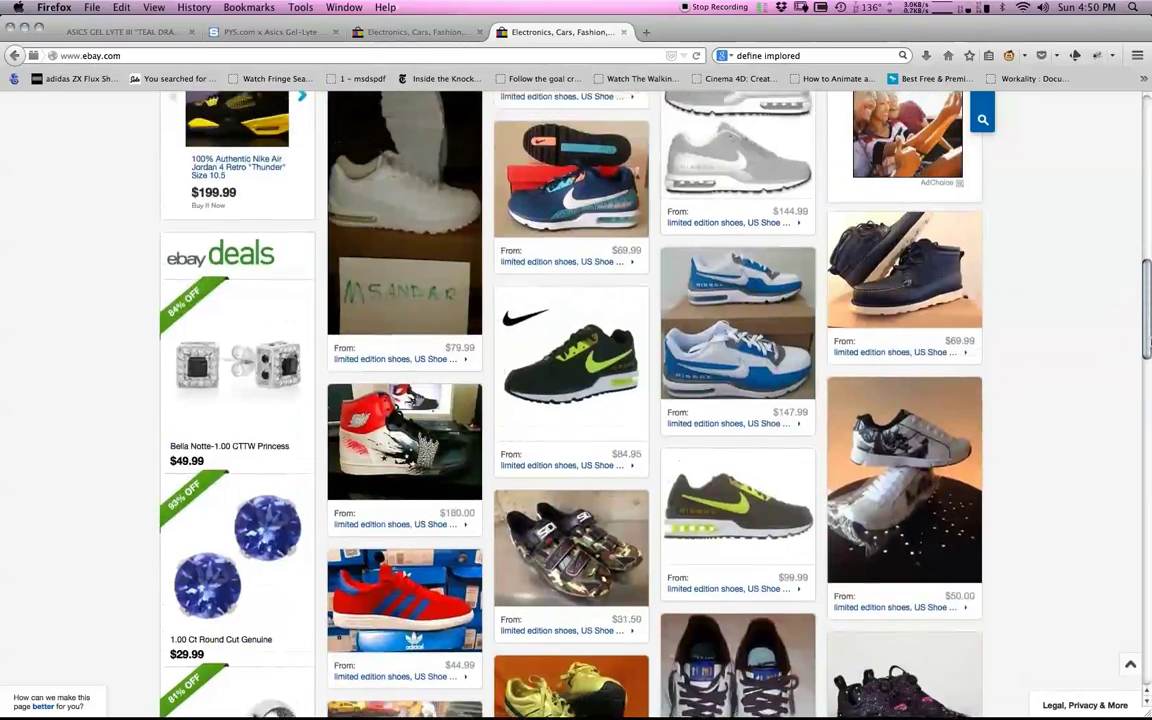
drag(1147, 320, 1050, 159)
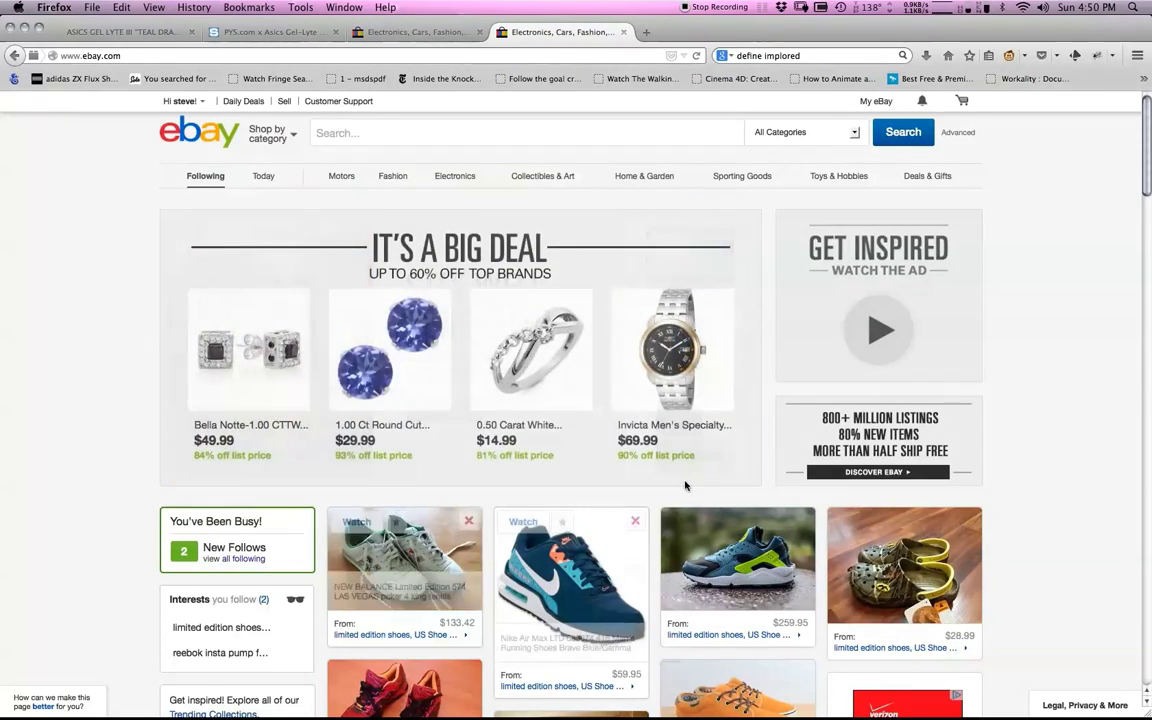
- Unfollow the reebok insta pump fury interest on the Following page and go back home
mouse_move(1145, 192)
mouse_down()
mouse_move(1142, 257)
mouse_move(1142, 183)
mouse_up()
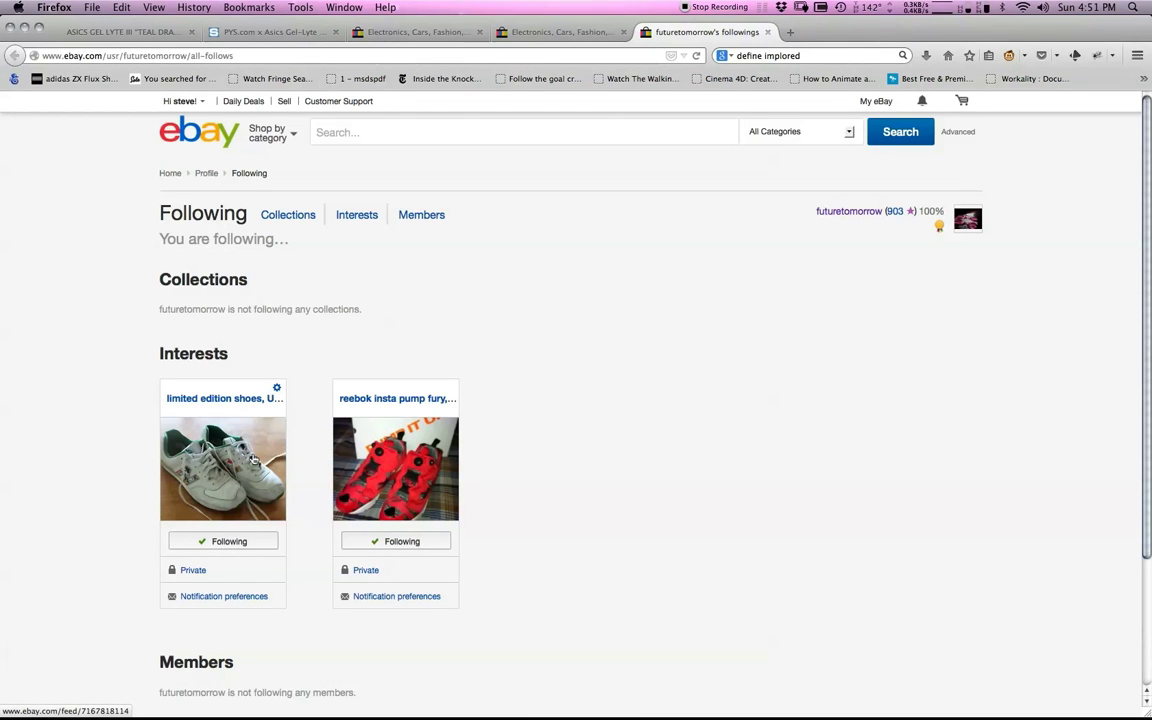
click(405, 545)
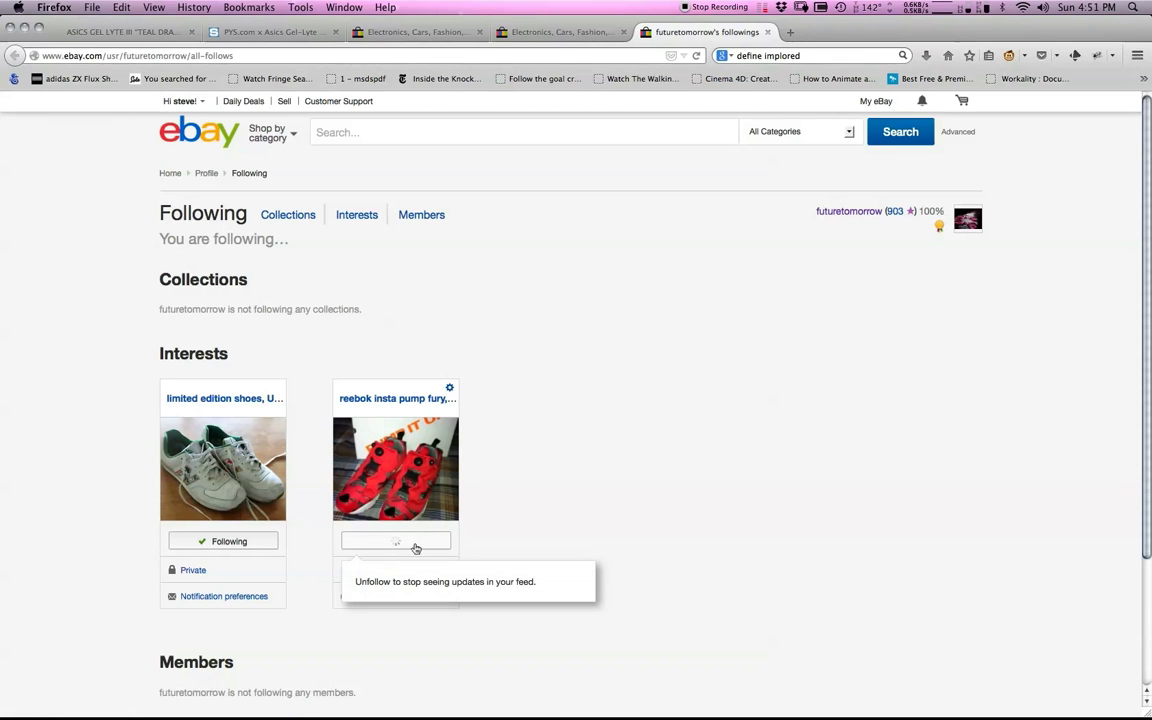
click(205, 132)
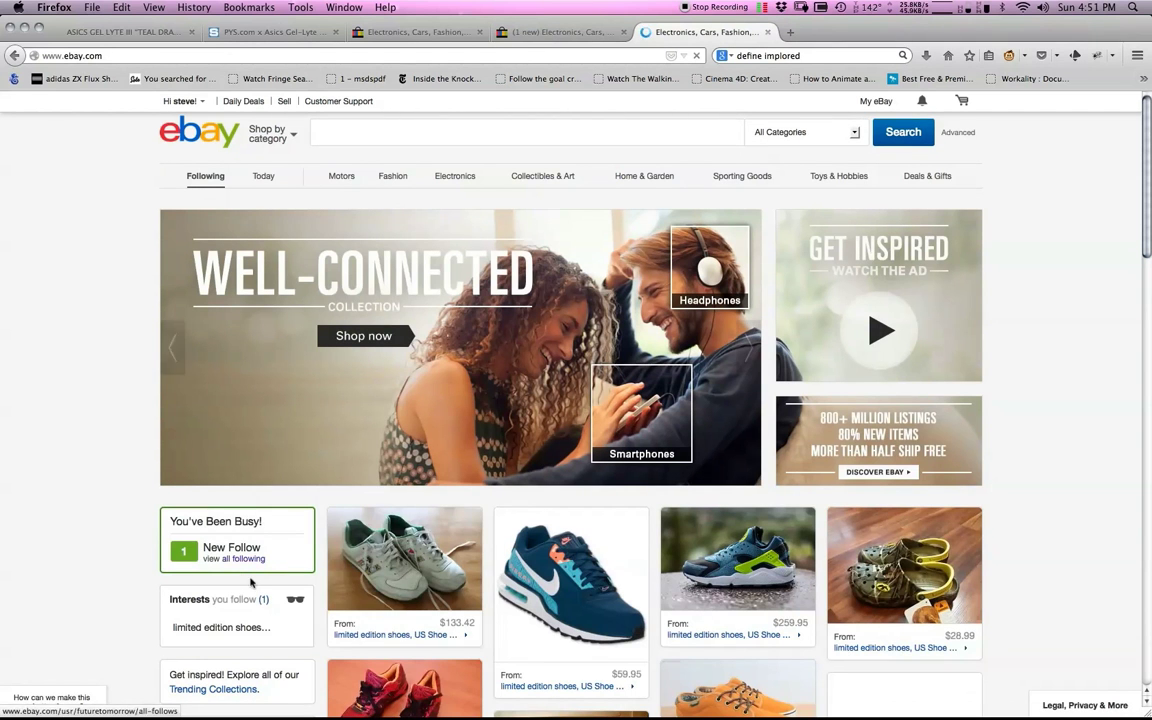
- Scroll through the home feed to confirm only limited edition shoes listings remain
mouse_move(185, 558)
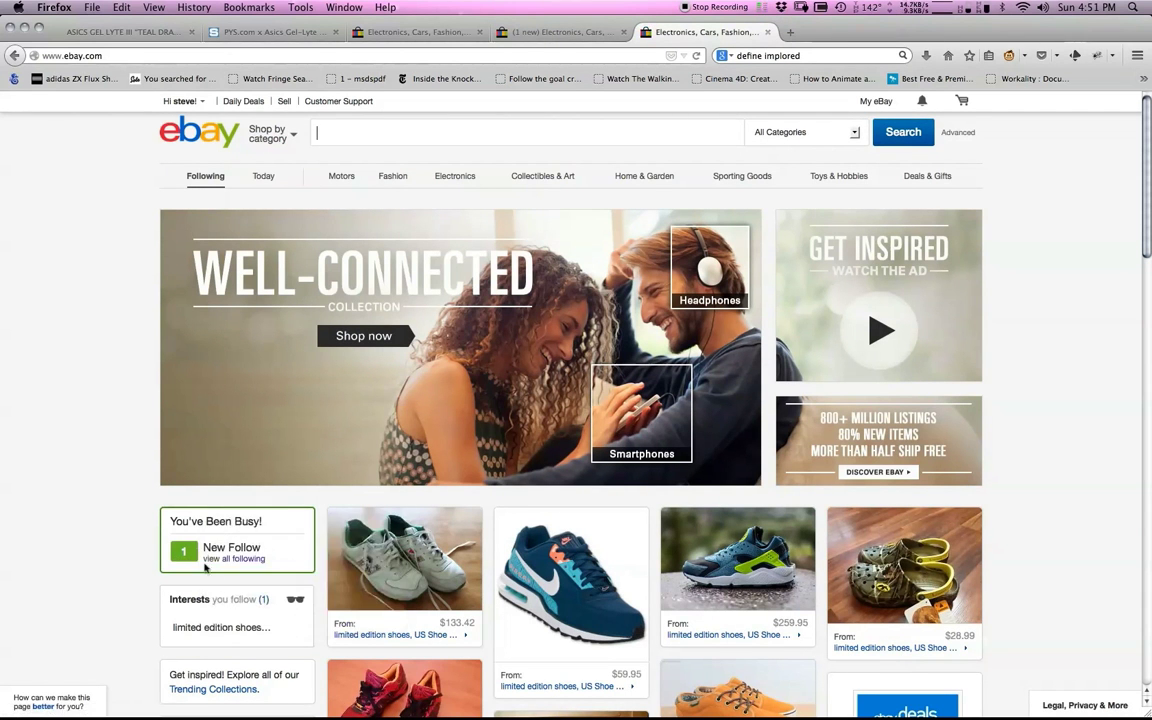
drag(1142, 226, 1149, 463)
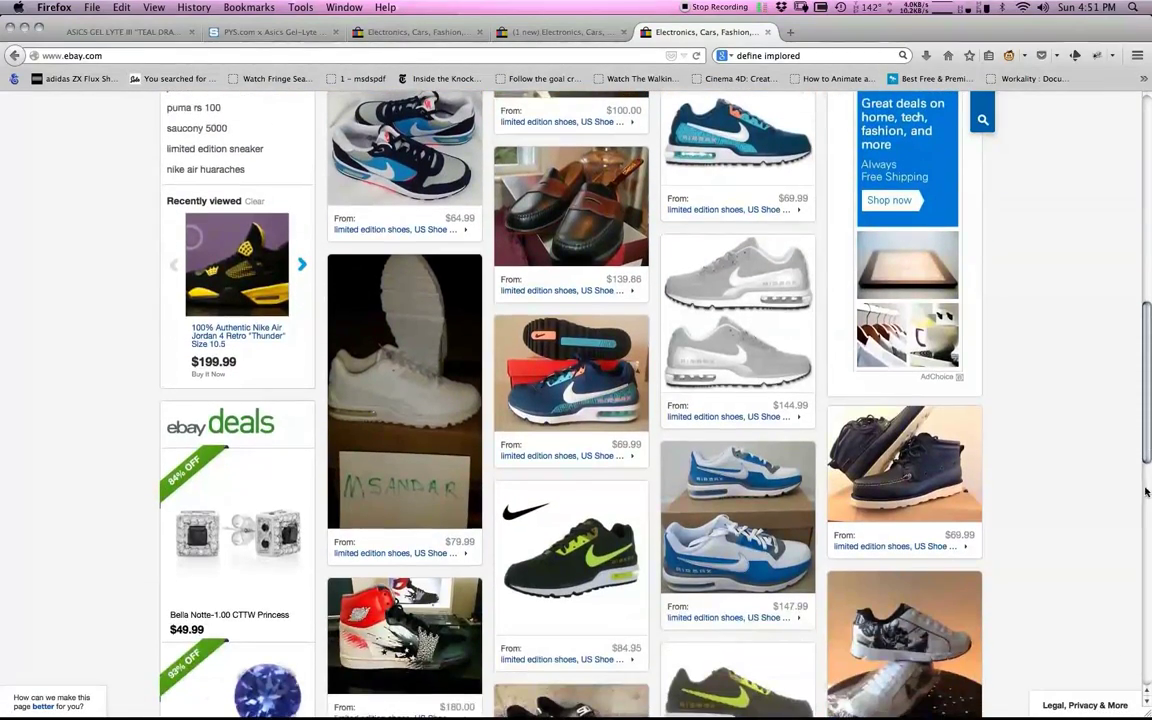
drag(1150, 512, 1150, 503)
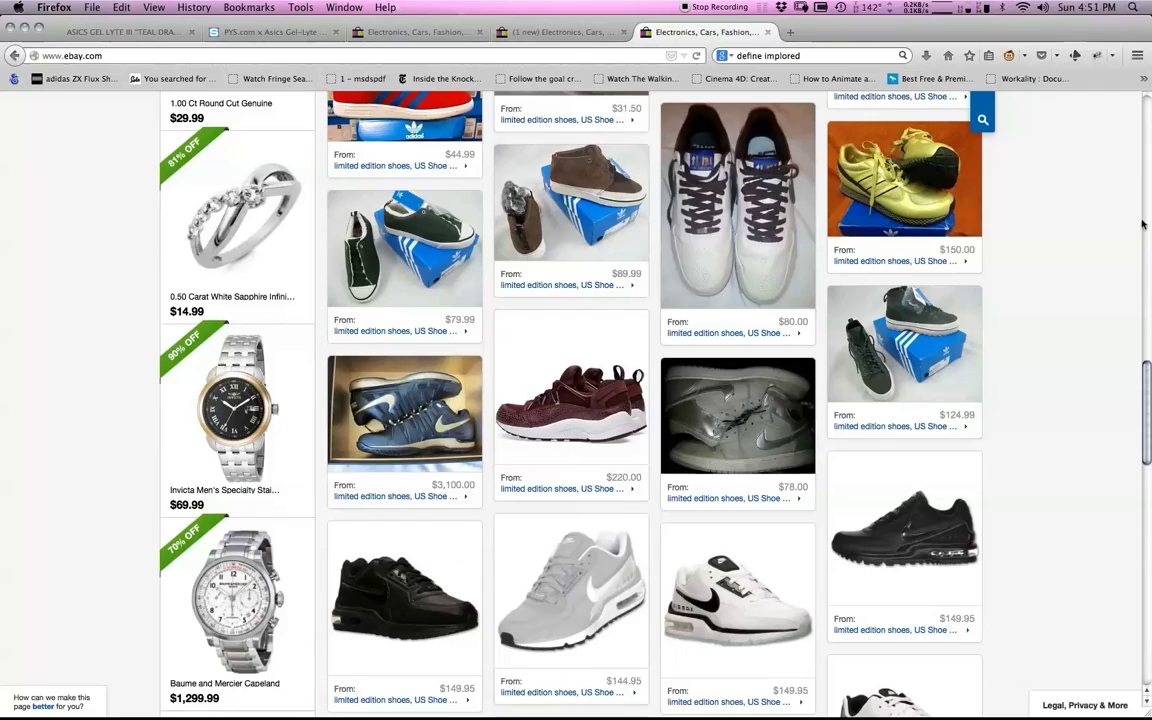
scroll(1143, 224, down, 2)
scroll(1130, 200, up, 20)
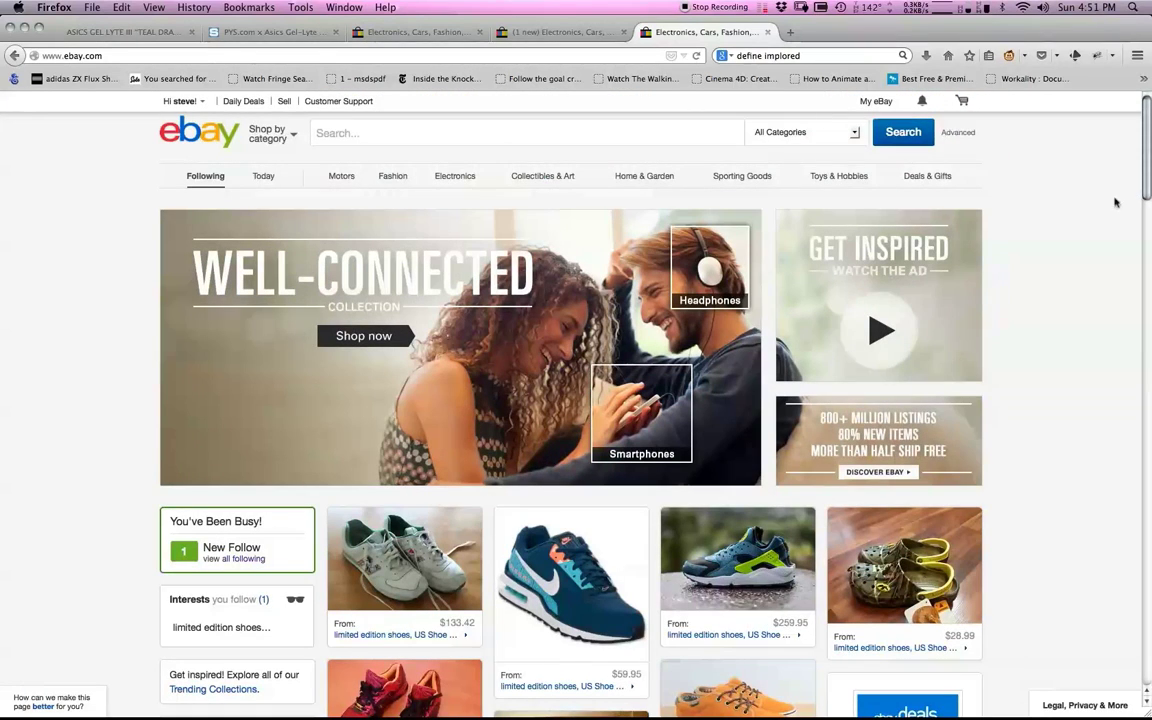
drag(1146, 193, 1147, 237)
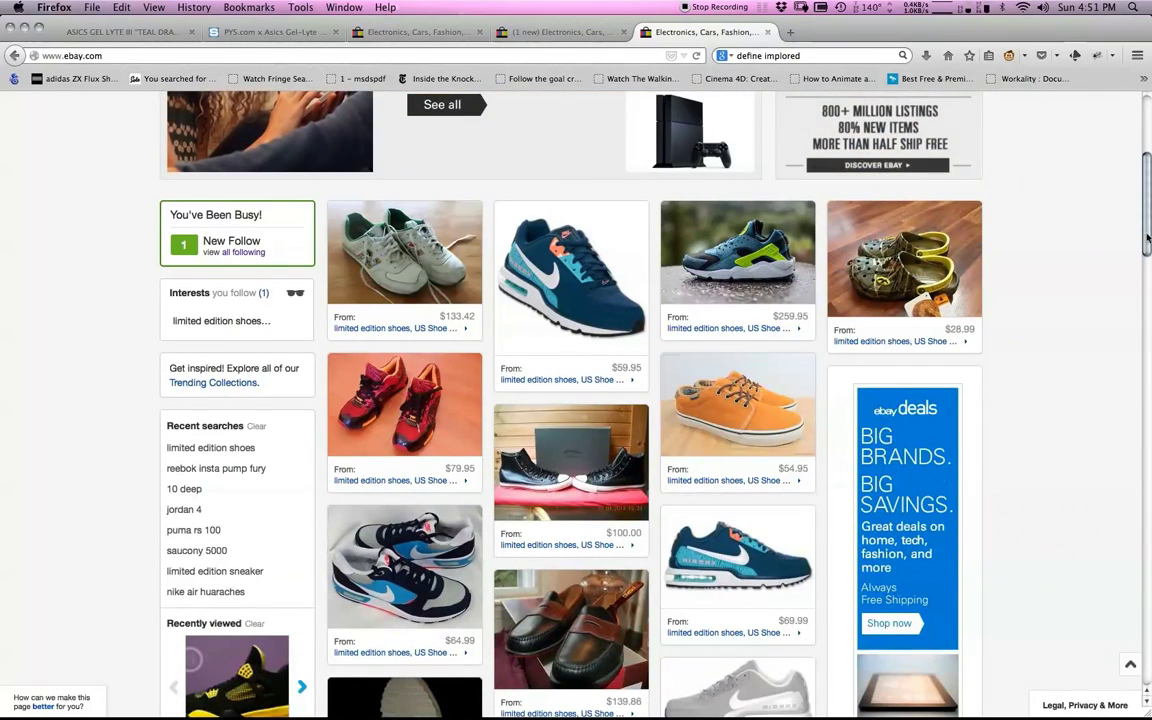
drag(1147, 237, 1148, 178)
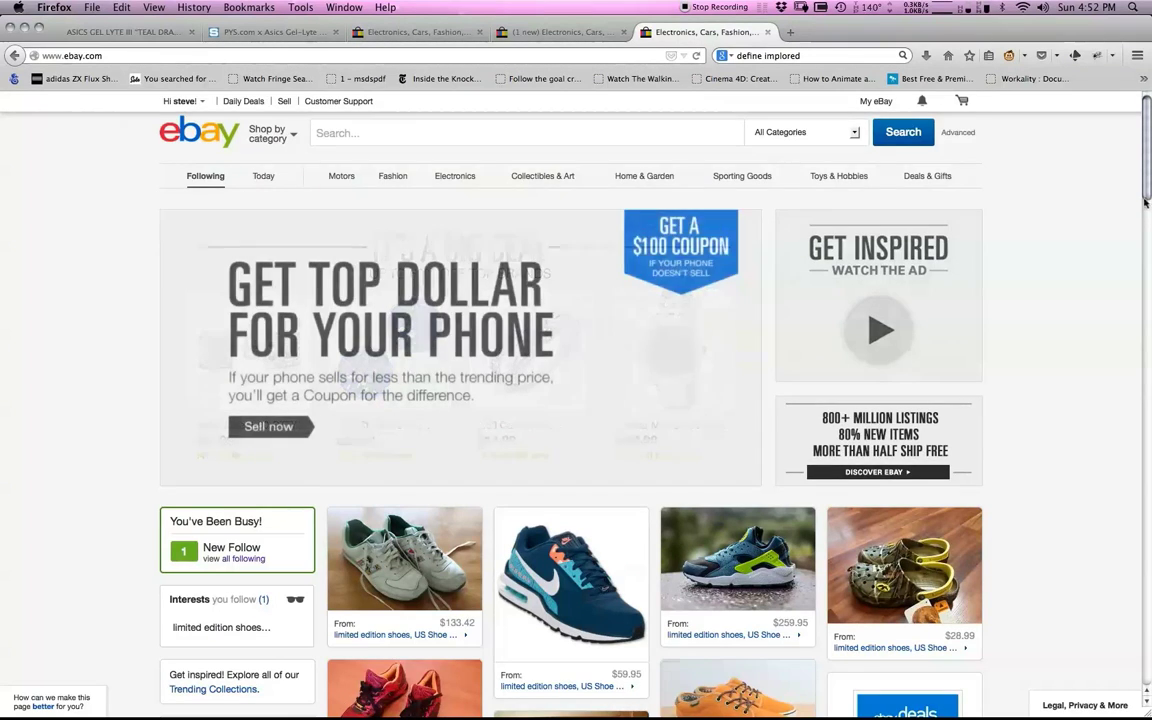
mouse_move(1145, 202)
mouse_down()
mouse_move(1148, 248)
mouse_move(1148, 183)
mouse_up()
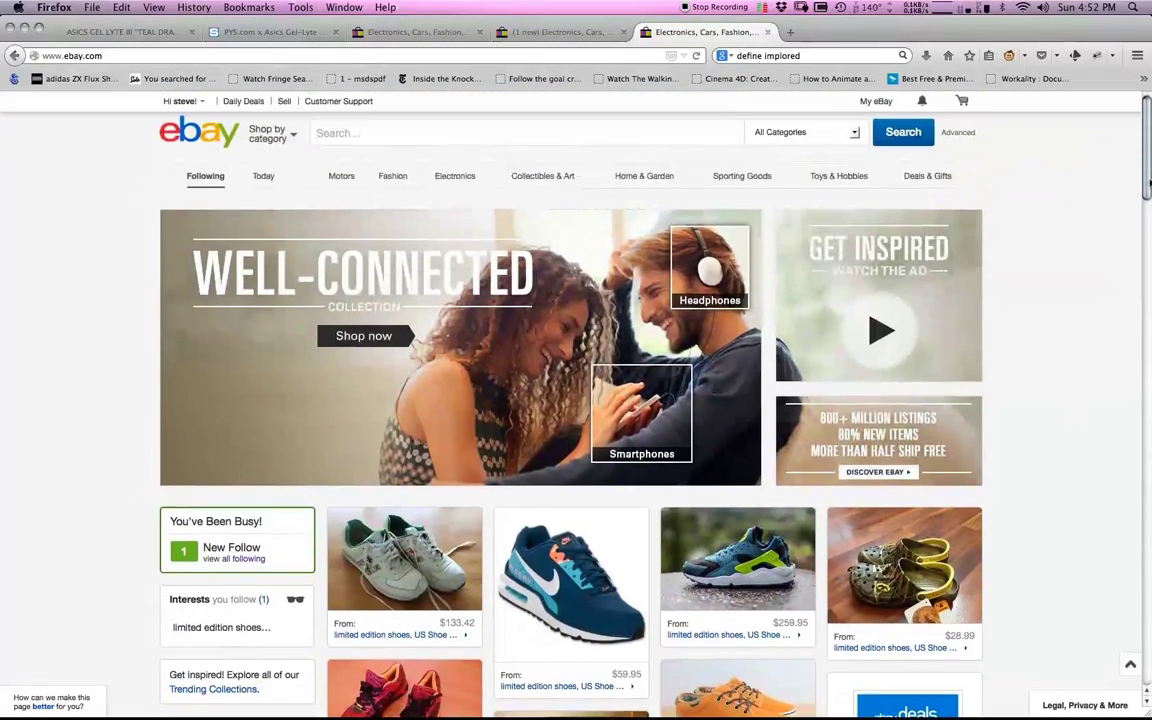
mouse_move(773, 545)
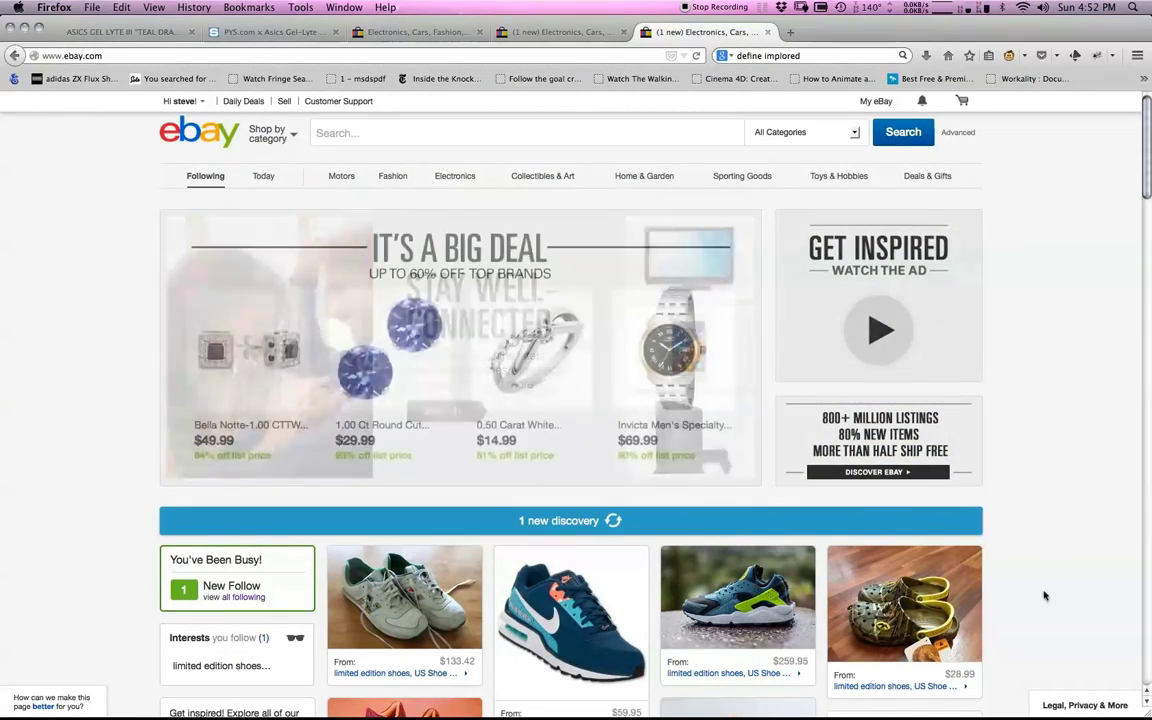
- Load the '1 new discovery' into the feed, putting a $110.00 shoe listing first
drag(1142, 188, 1100, 180)
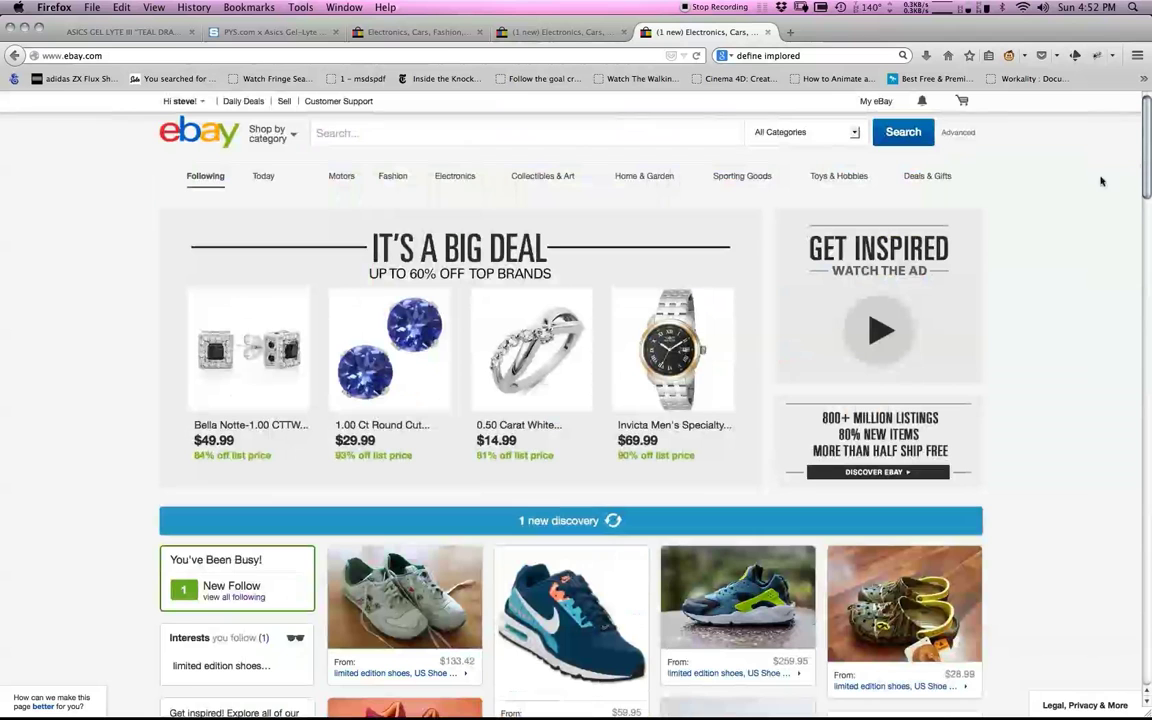
click(588, 522)
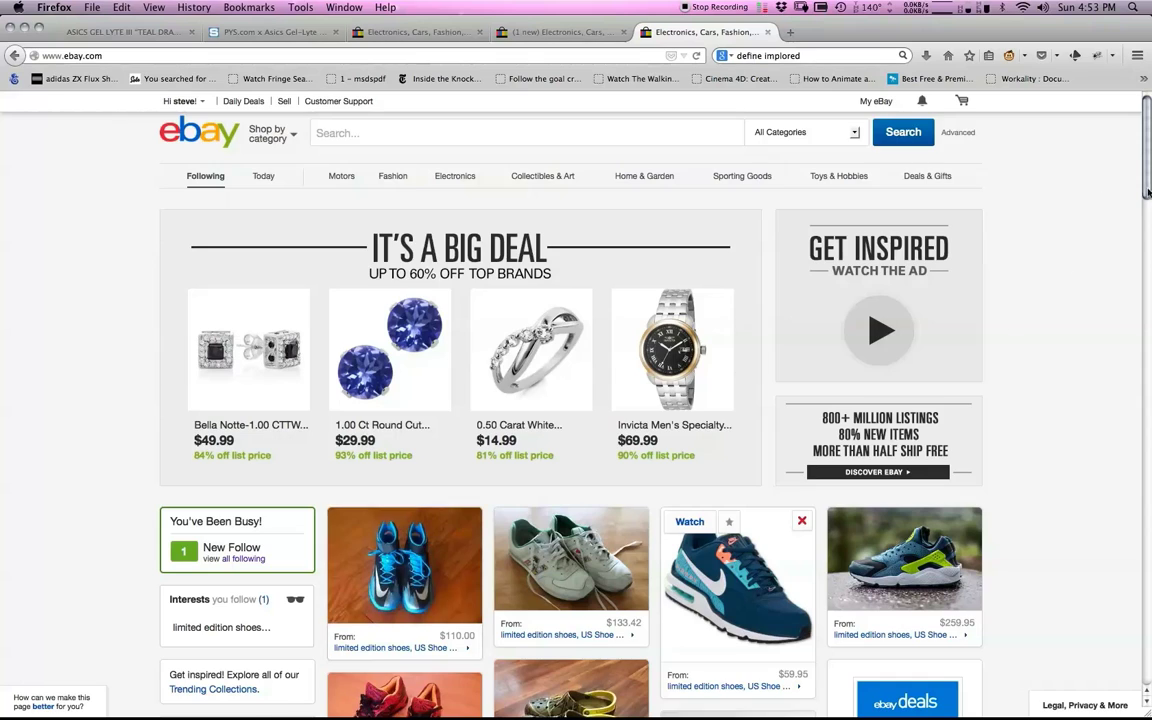
drag(1148, 192, 1145, 219)
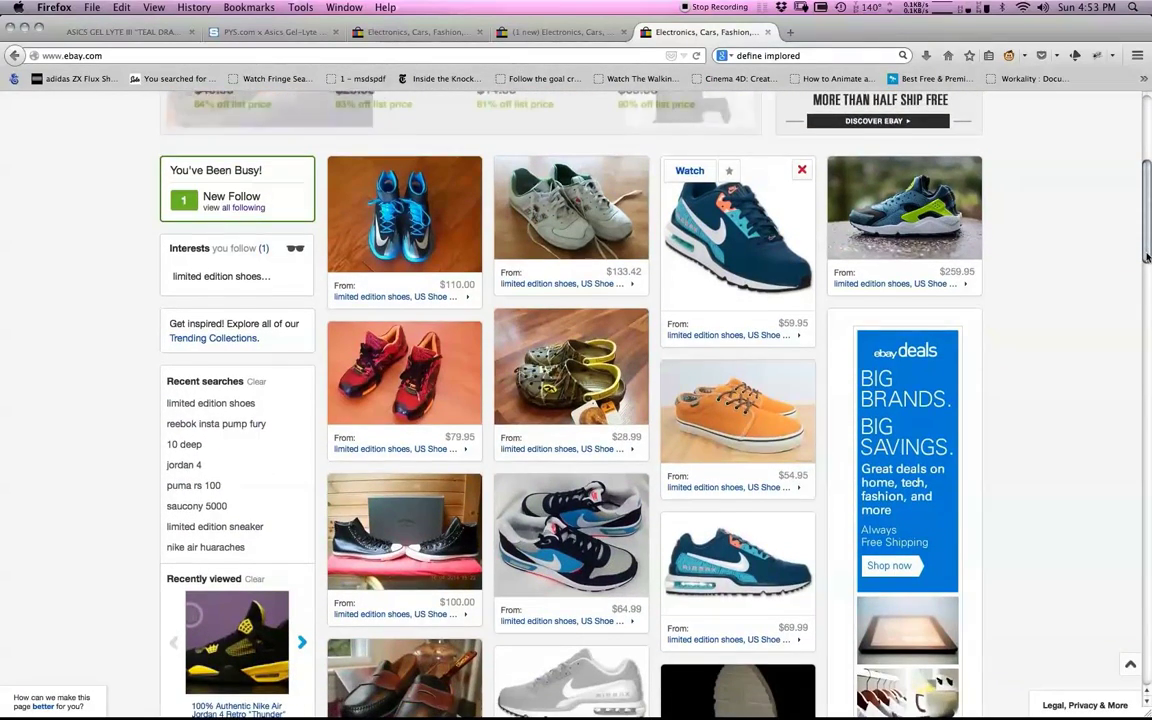
drag(1147, 258, 1148, 190)
scroll(713, 40, up, 3)
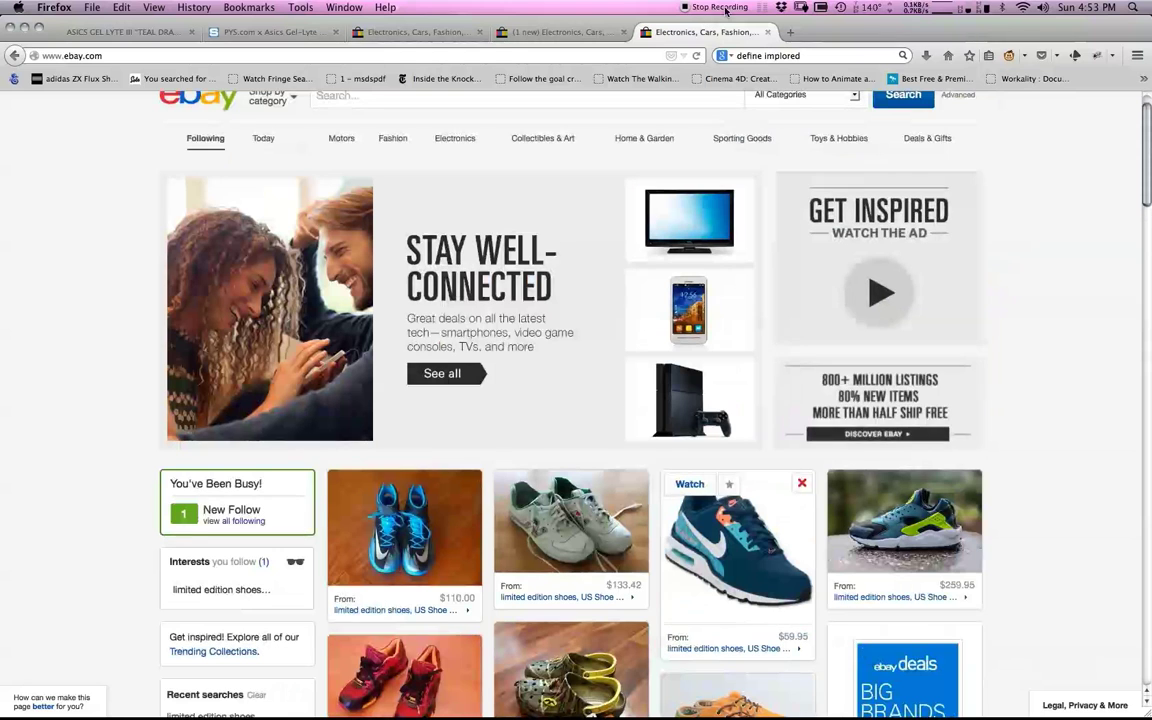